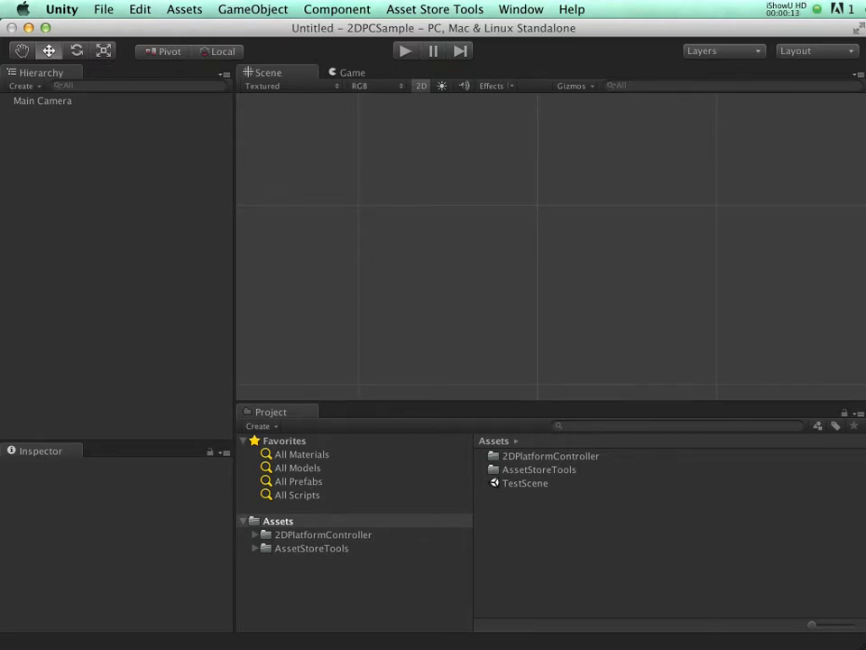
Add a new cube game object to the scene.
left_click(185, 9)
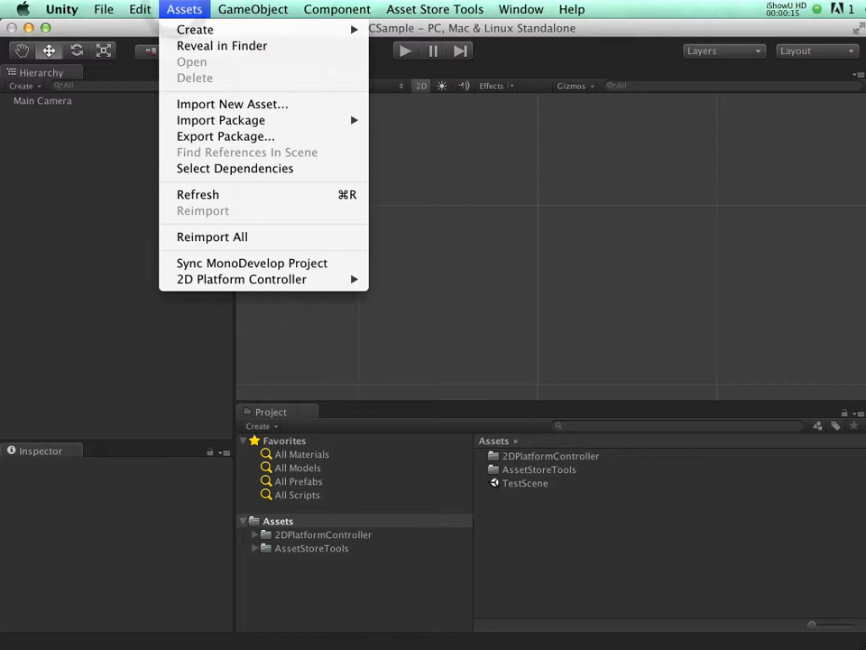
mouse_move(195, 30)
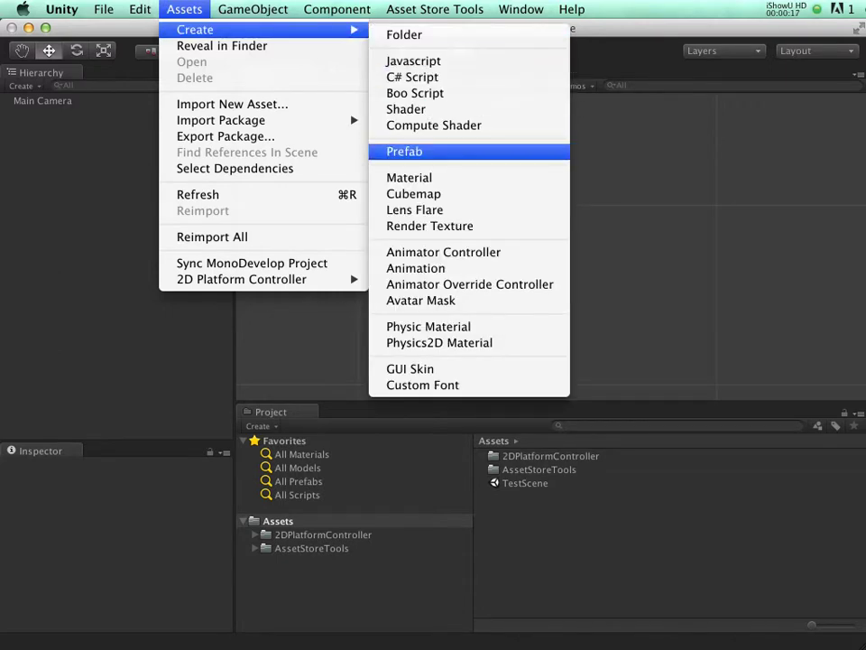
mouse_move(252, 9)
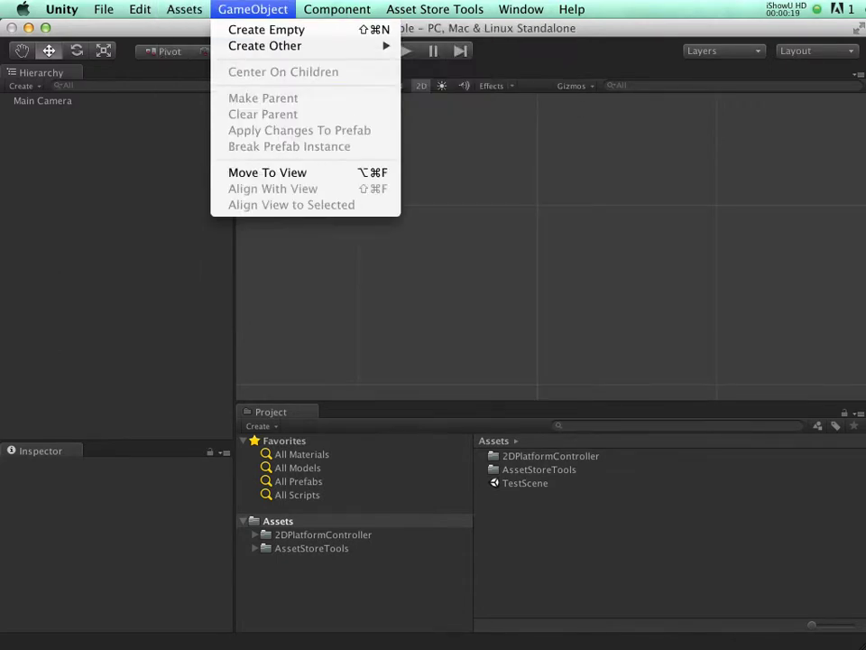
mouse_move(265, 46)
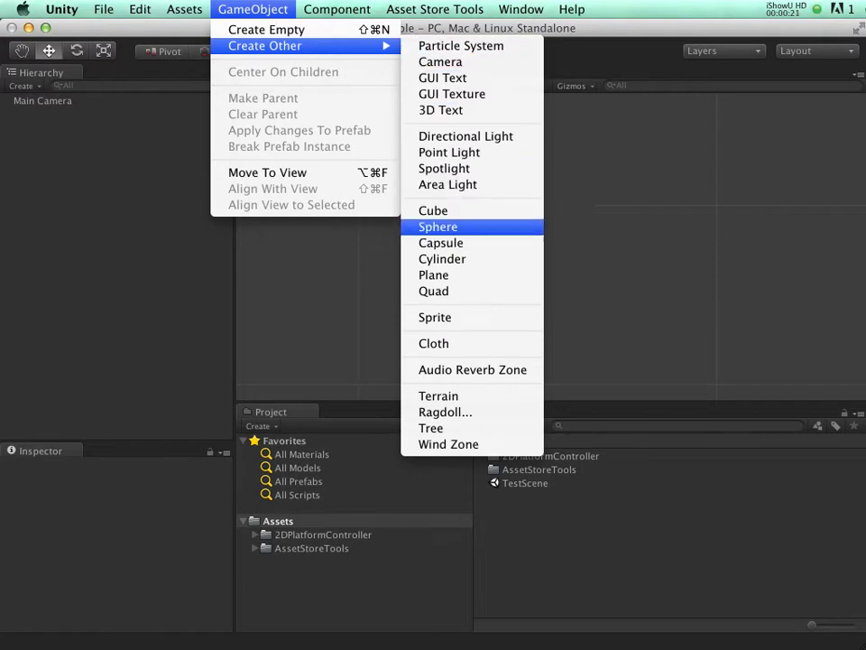
left_click(451, 210)
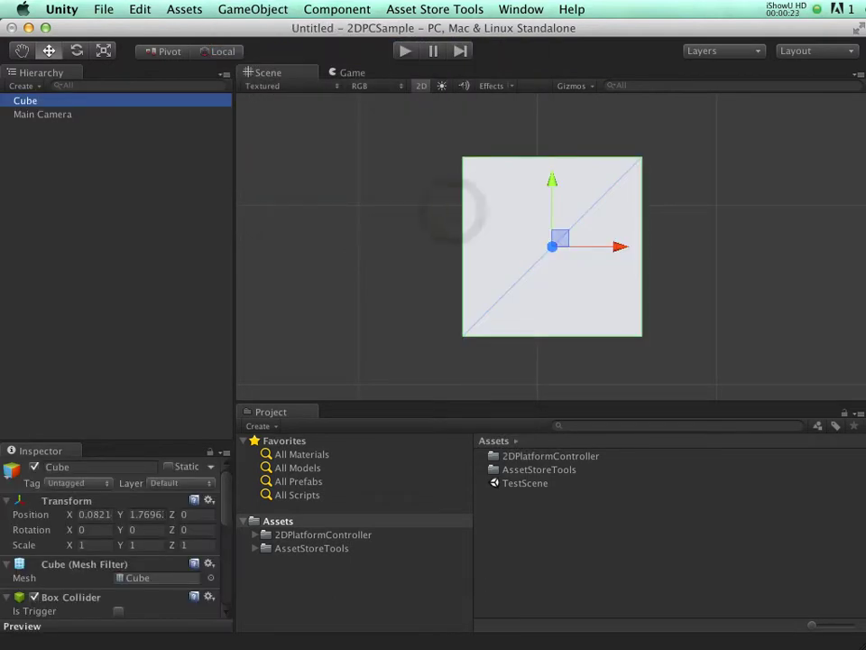
Set the cube's position to X 0 and Y 0, and its X scale to 8.
left_click(94, 515)
left_click_drag(118, 444, 118, 302)
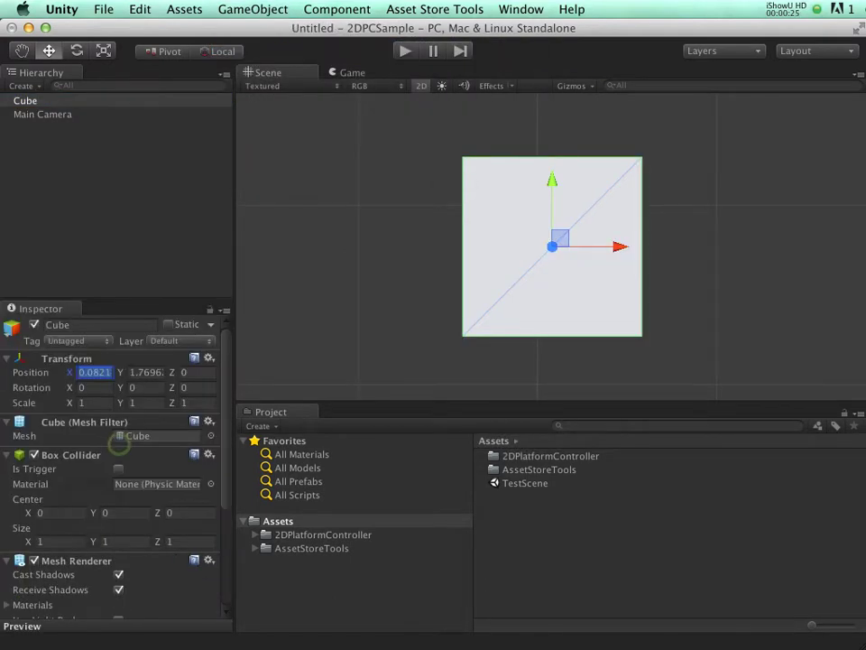
type("0")
key("Tab")
type("0")
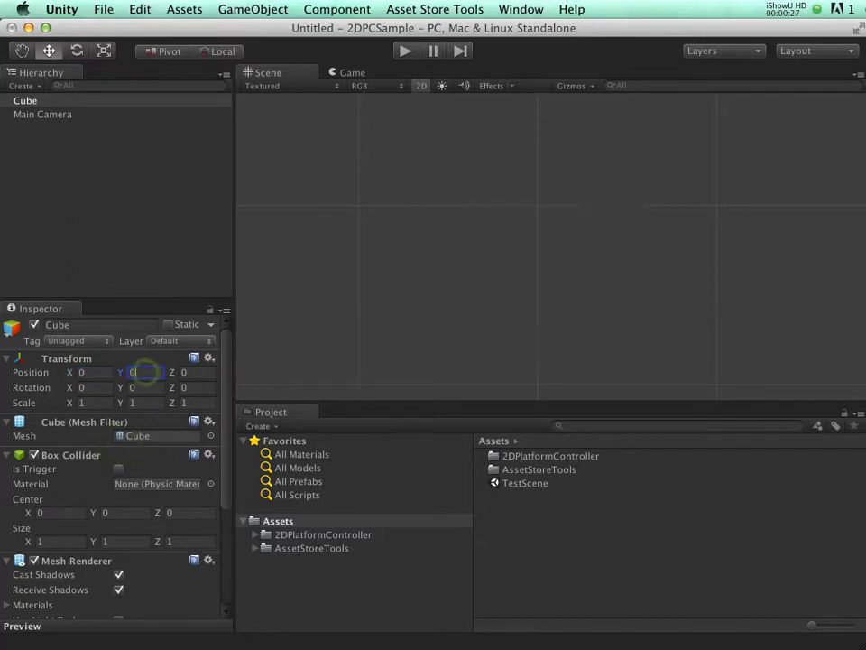
left_click(90, 403)
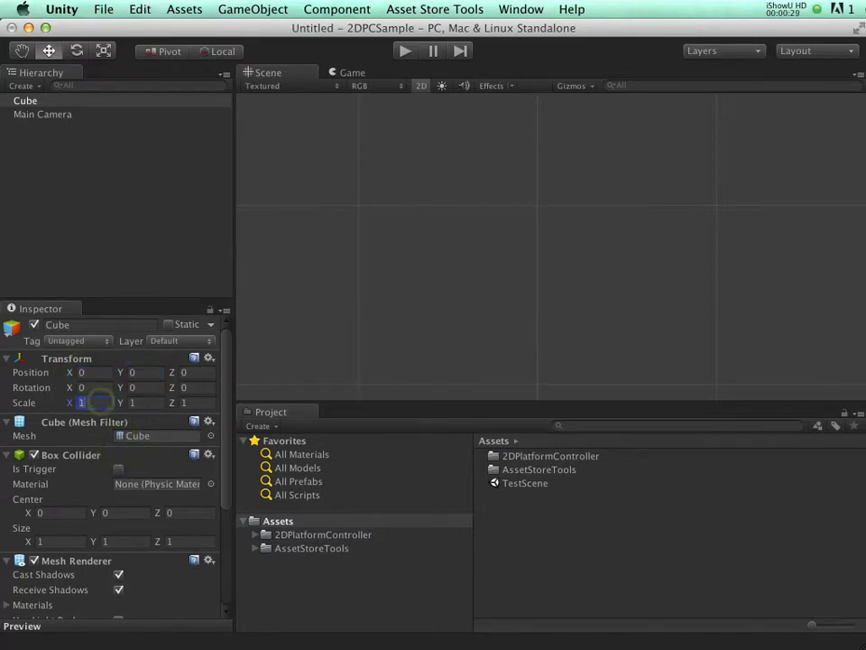
type("8")
Switch the Main Camera to Orthographic projection with size 8 and set its Y position to 2.
left_click(54, 115)
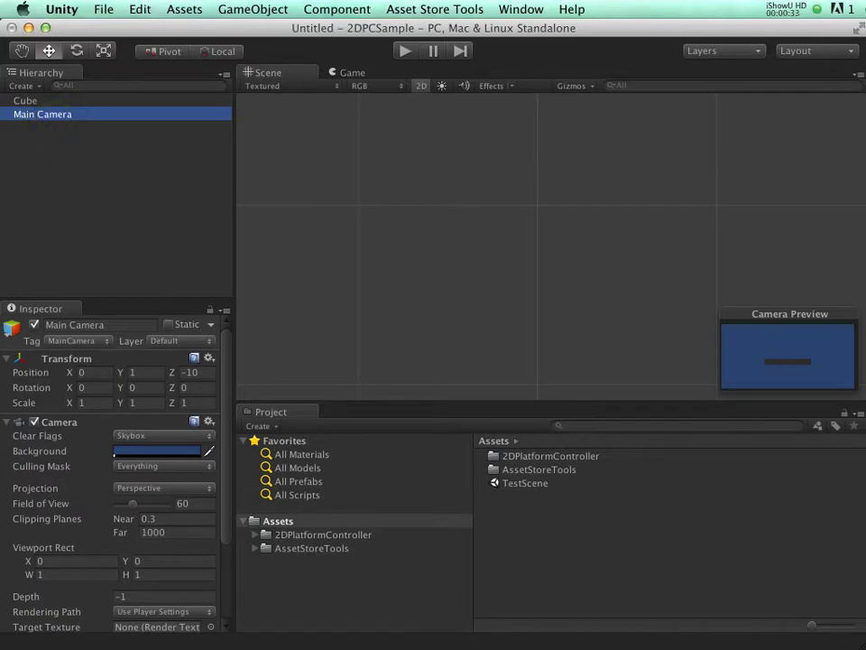
left_click(144, 487)
left_click(144, 503)
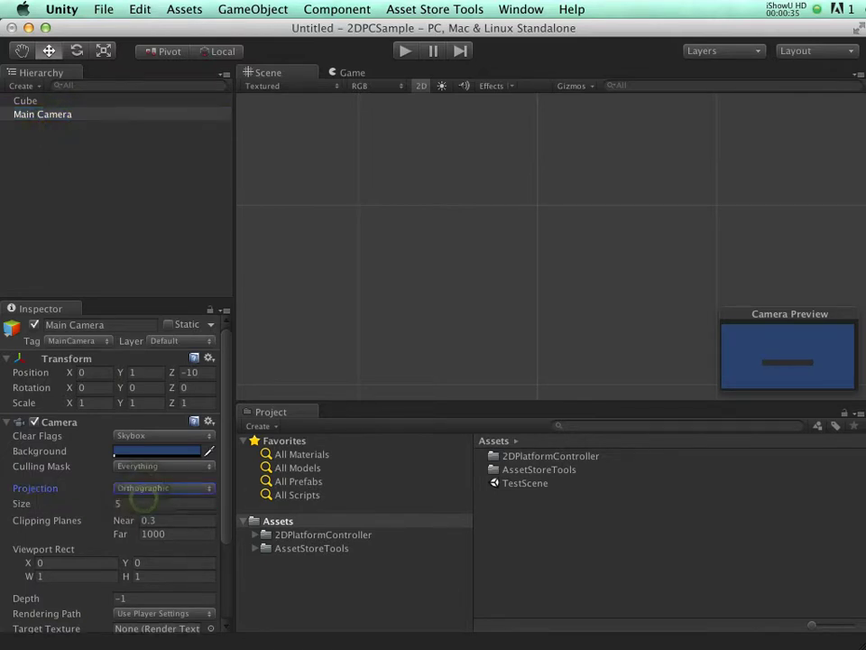
left_click(143, 502)
type("8")
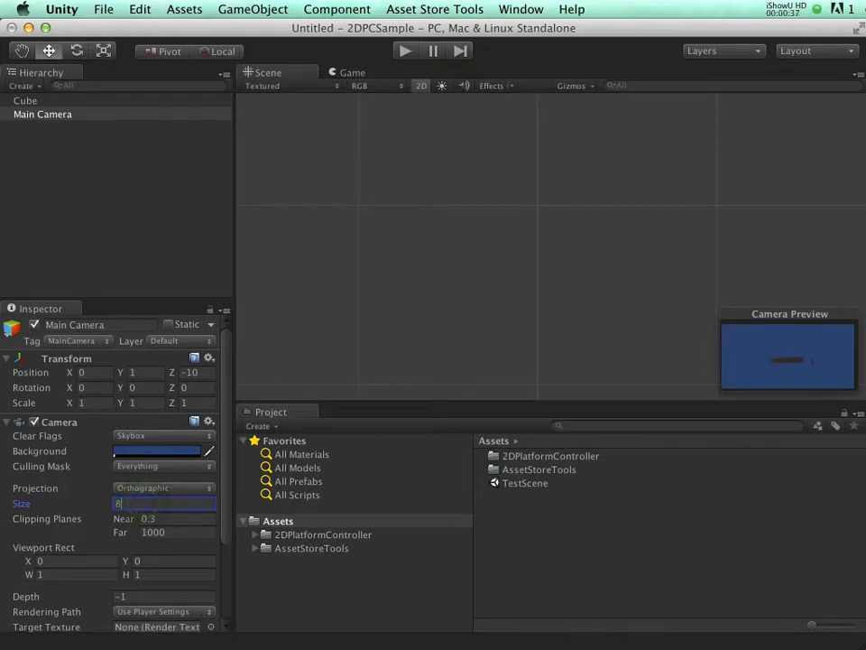
left_click(135, 372)
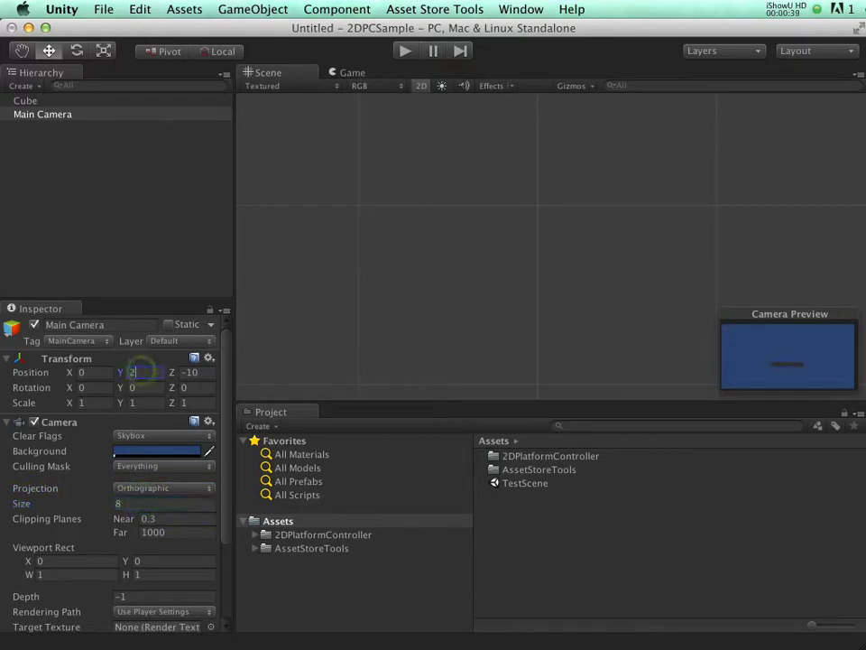
type("2")
Duplicate the cube and move the copy up and to the left, to about X -6.4, Y 3.2.
left_click(26, 100)
key("super+d")
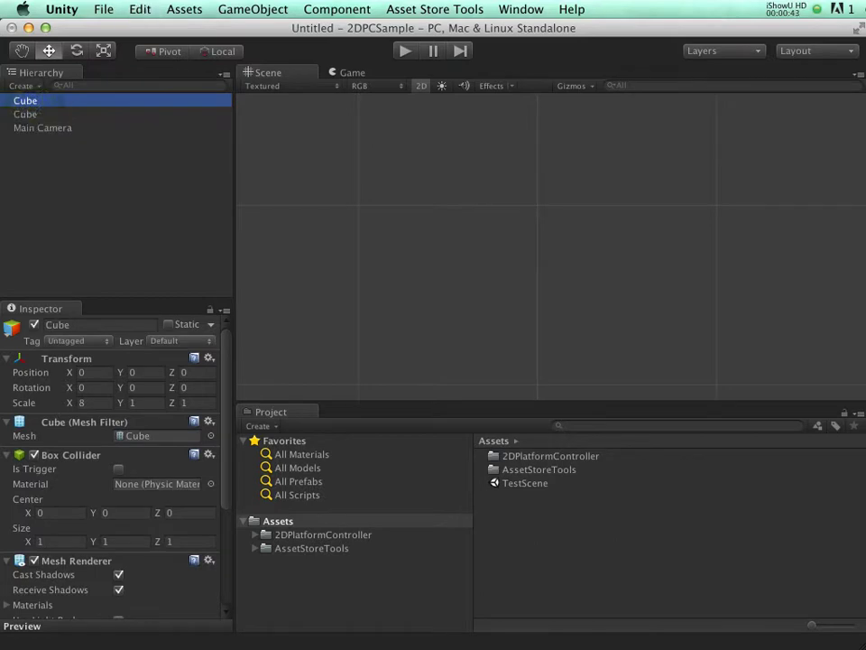
scroll(578, 320, "down", 3)
middle_click_drag(578, 320, 764, 134)
scroll(763, 134, "down", 4)
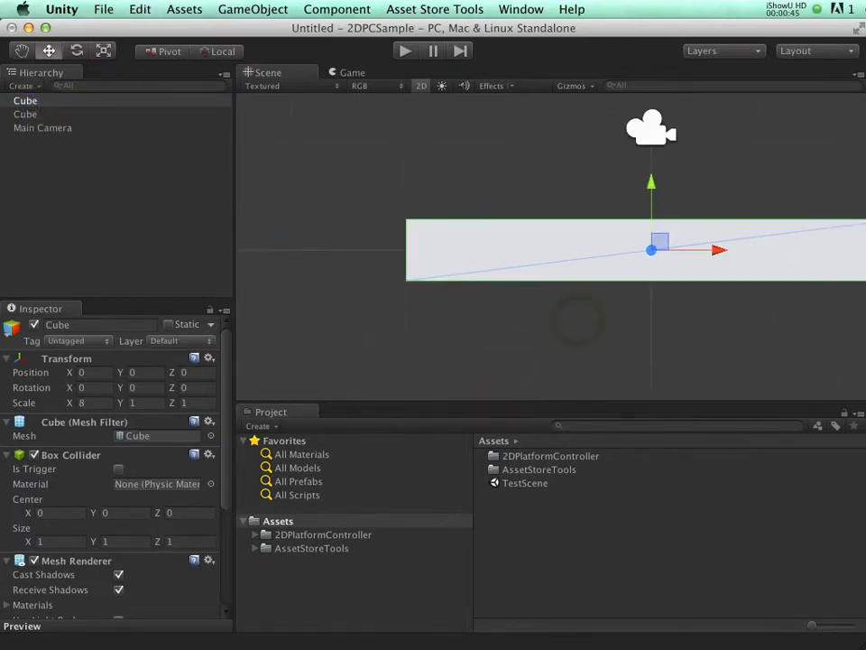
scroll(578, 320, "down", 2)
left_click_drag(645, 240, 306, 118)
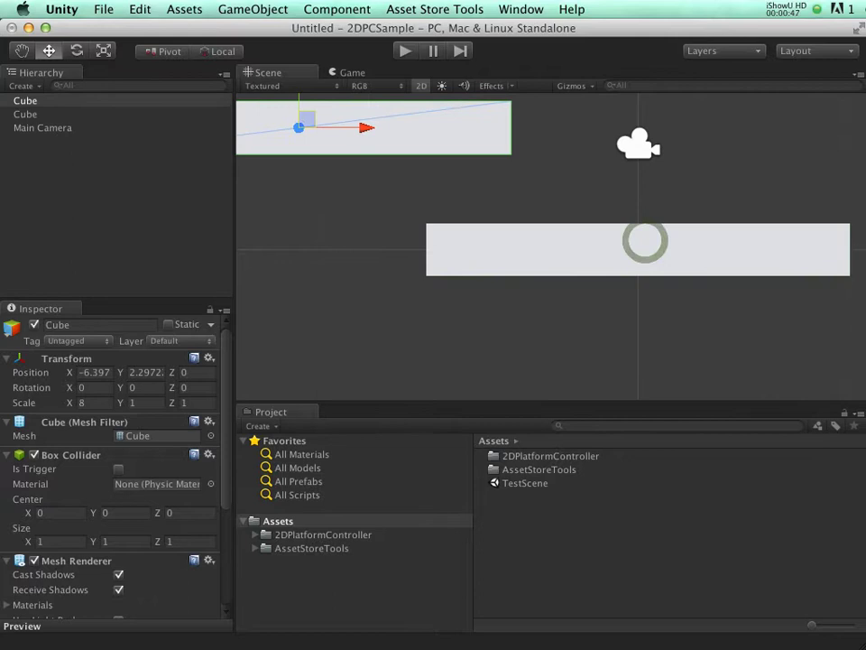
middle_click_drag(604, 198, 654, 298)
left_click_drag(357, 214, 357, 166)
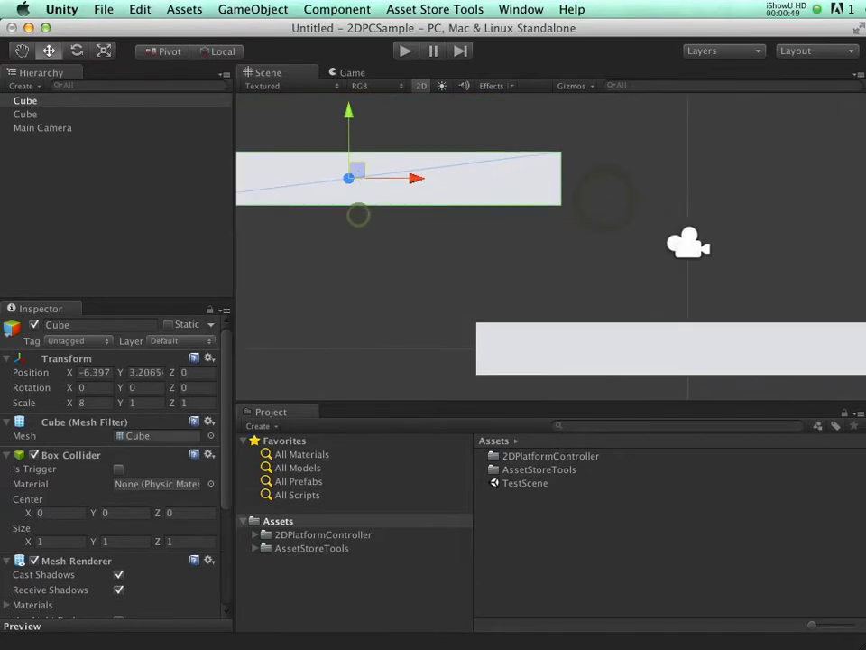
Check the layout of the two platforms in the Game view, return to the Scene view and clear the selection.
left_click(350, 73)
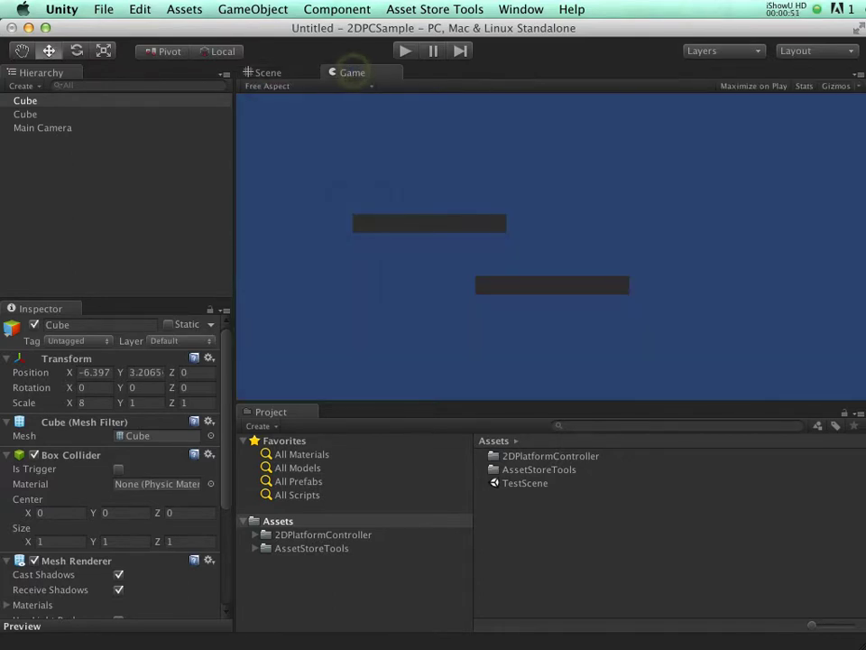
left_click(267, 72)
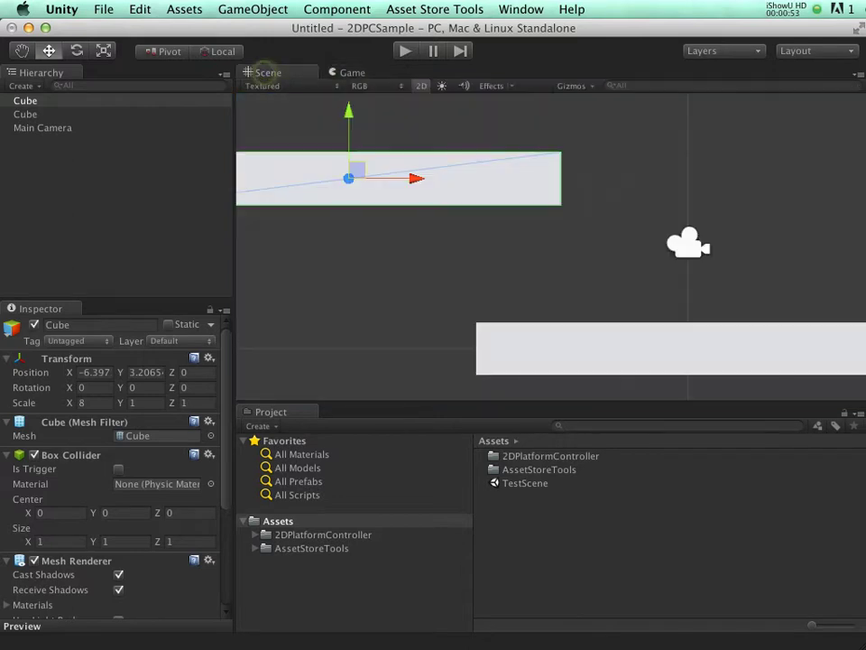
left_click(81, 186)
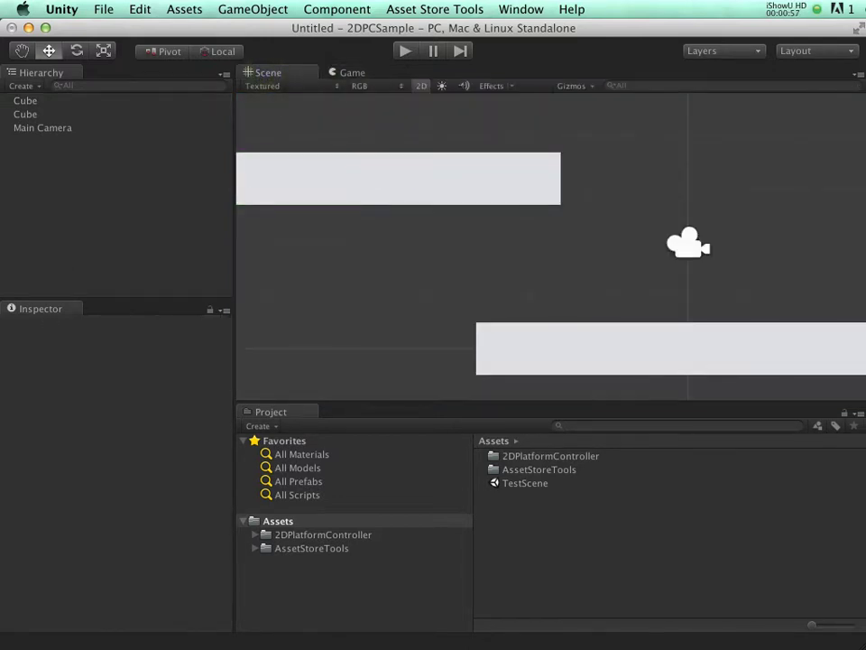
Search the project assets for "Basic" and add the BasicCharacter prefab to the scene hierarchy.
left_click(583, 426)
type("Basic")
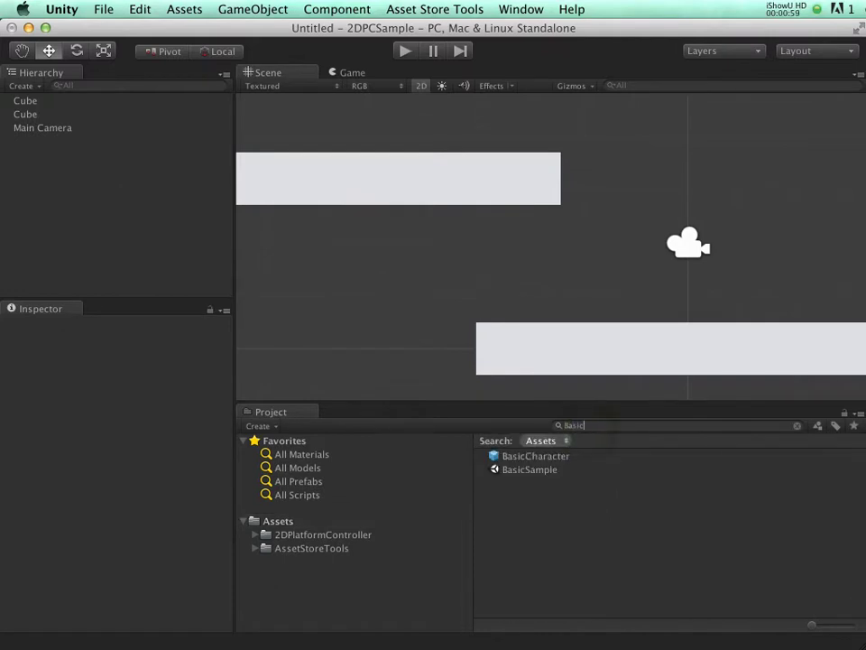
left_click_drag(535, 456, 108, 190)
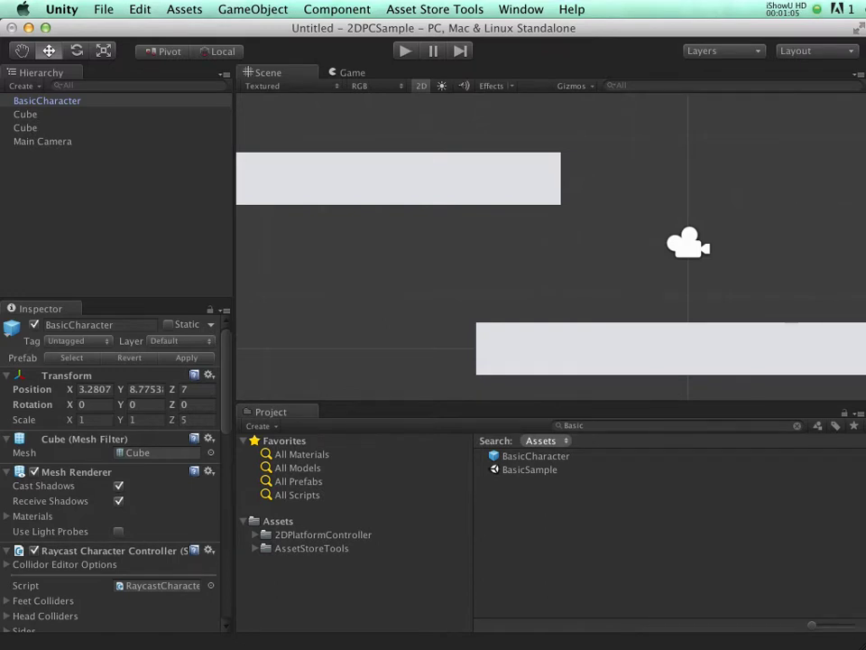
Set BasicCharacter's position to X 0, Y 3, Z 0.
left_click(101, 392)
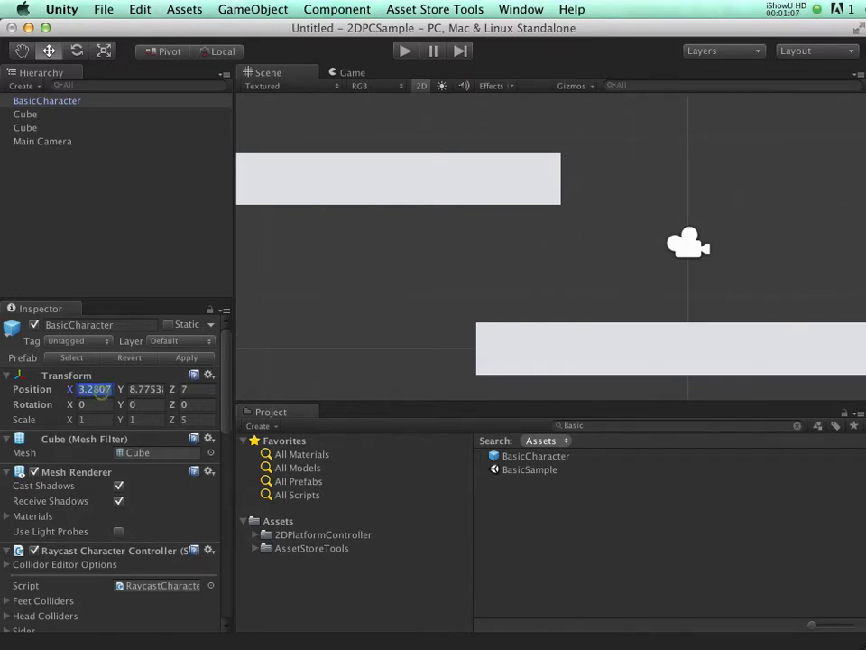
type("0")
key("Tab")
type("0")
key("Tab")
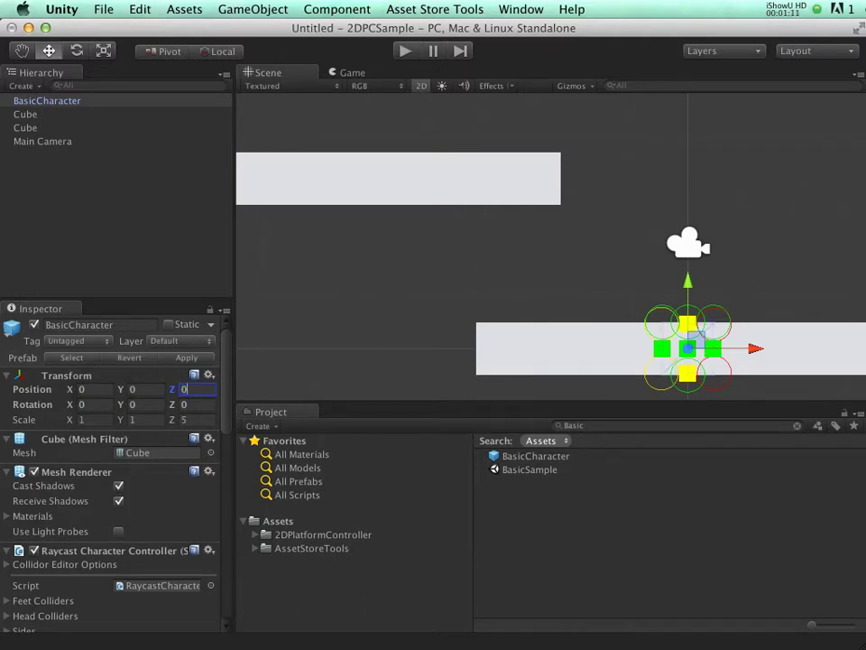
left_click(145, 389)
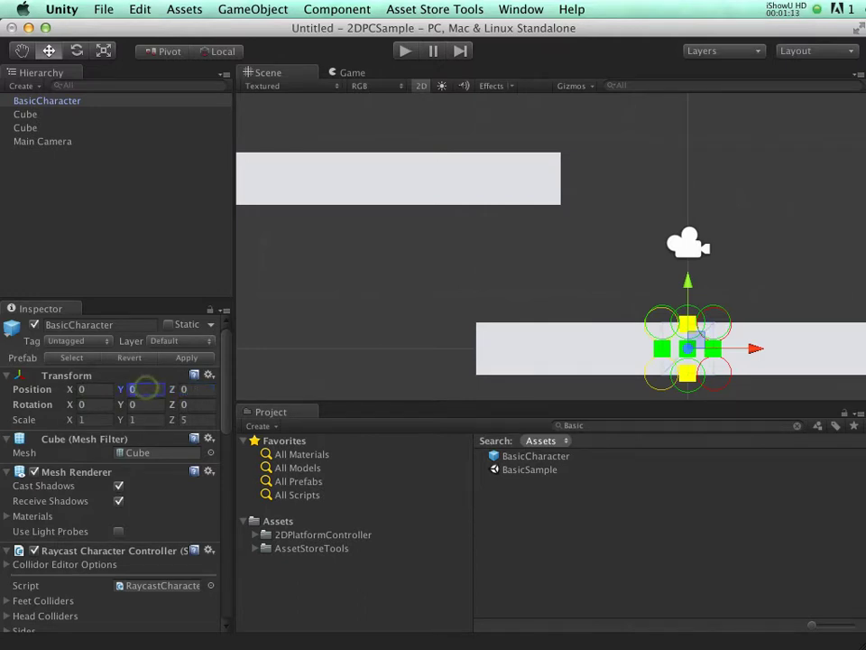
type("3")
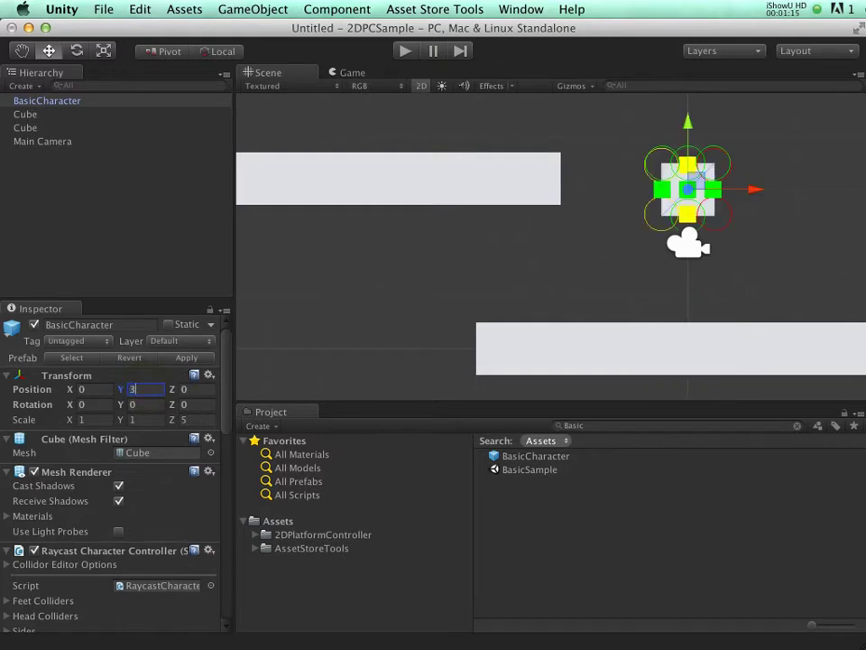
Run the game, test moving the character right and left and jumping, and stop the run.
left_click(405, 51)
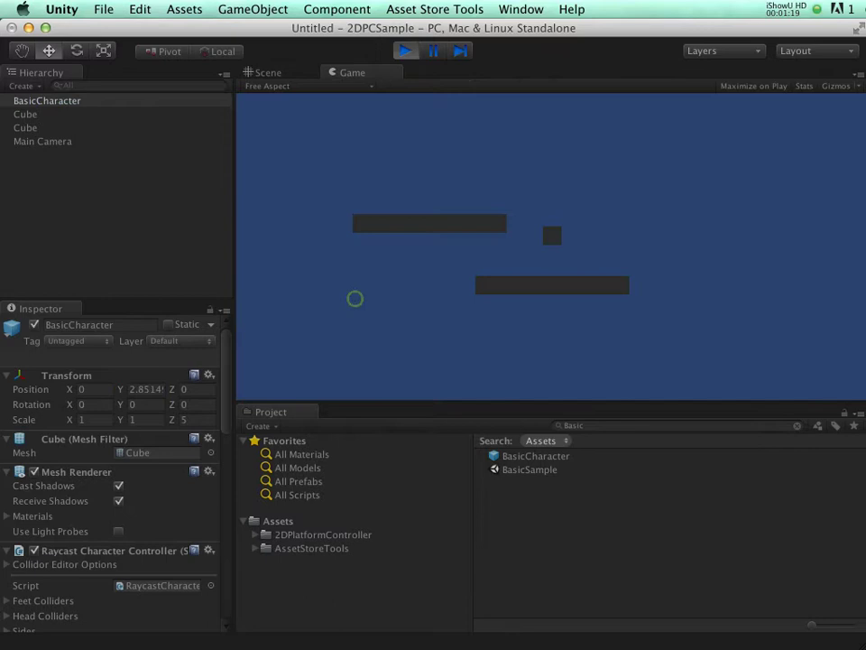
key("Right")
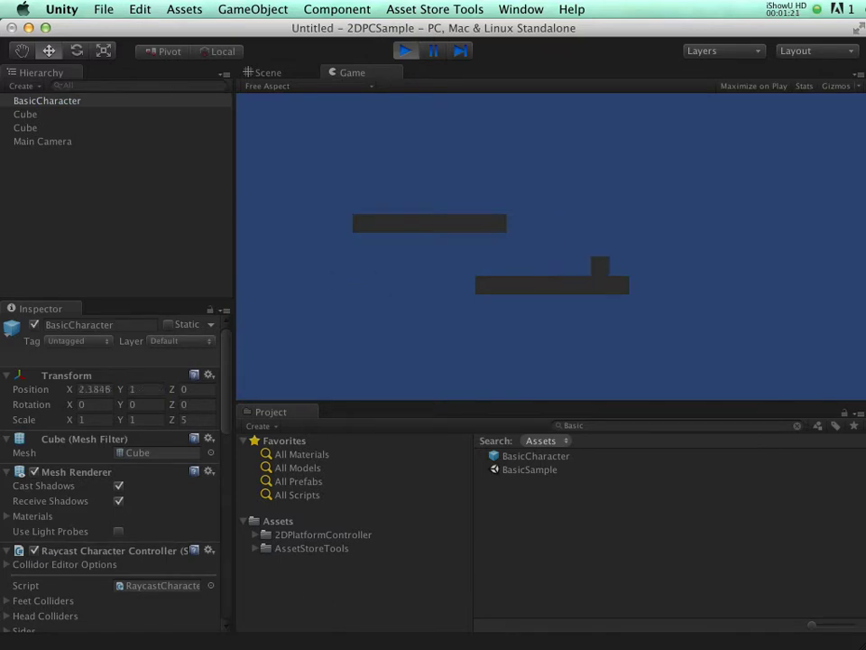
key("Left")
key("Right")
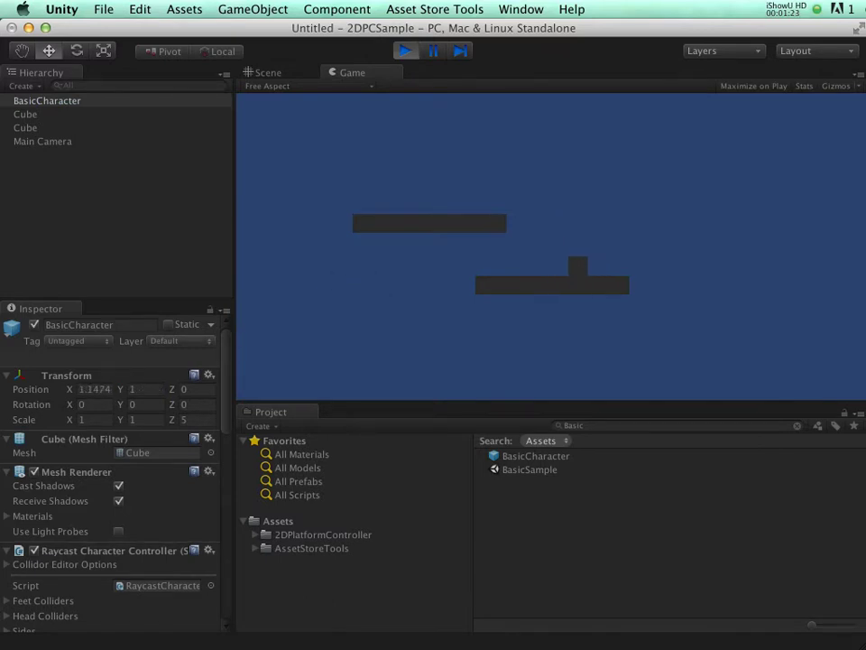
key("space")
left_click(405, 50)
Create an empty game object and name it SetupPhysics.
left_click(163, 171)
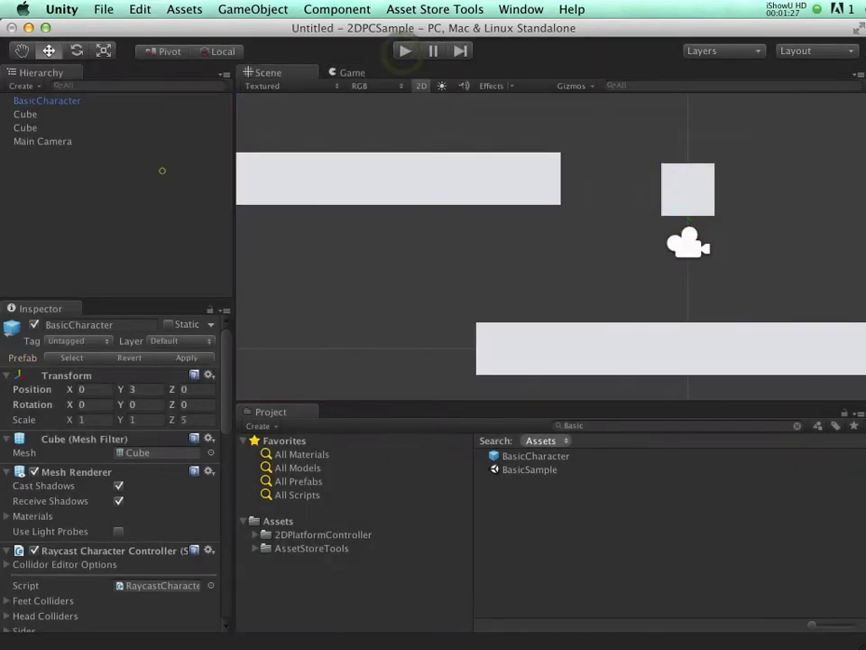
key("super+shift+n")
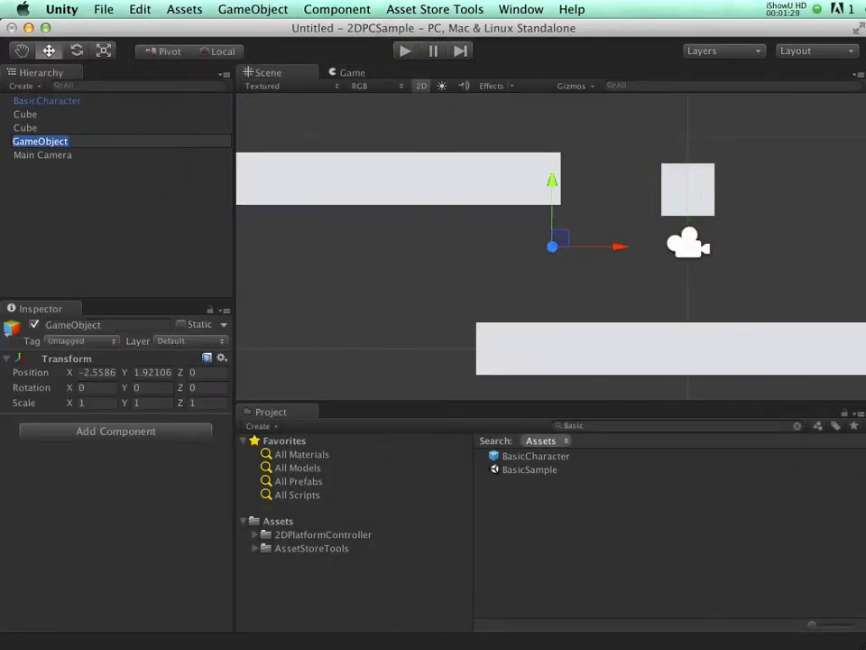
key("Return")
type("SetupPhysics")
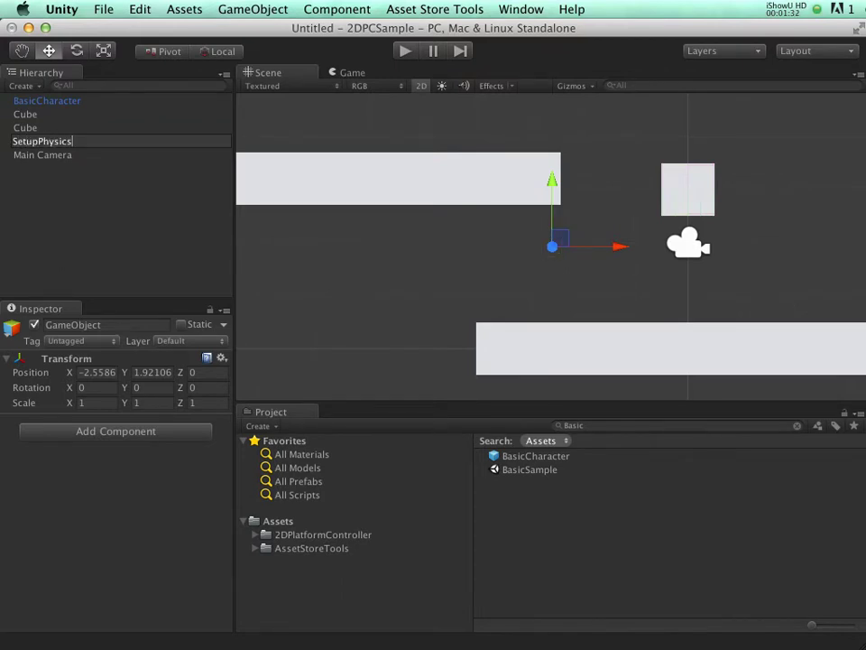
key("Return")
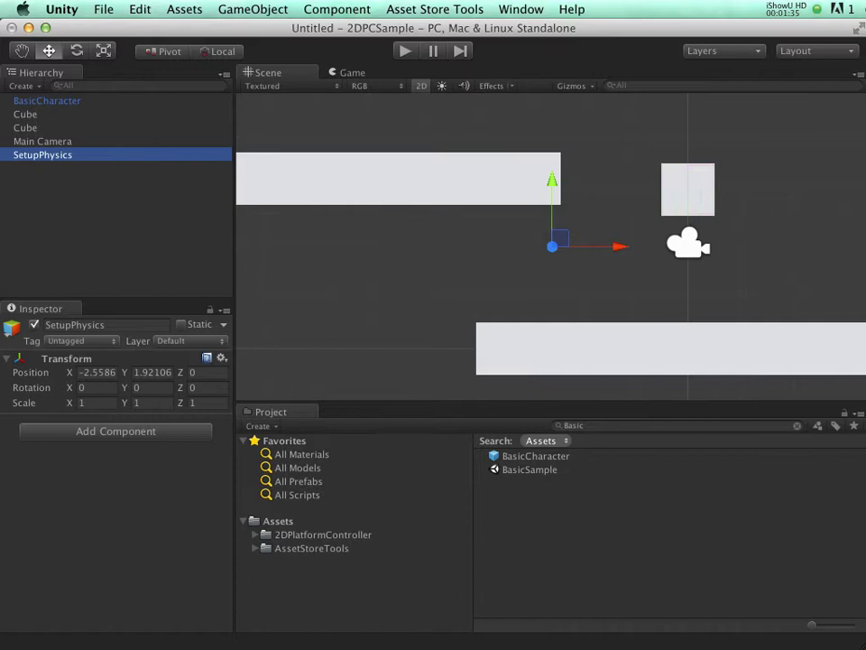
Search the project assets for "Setup" and attach the SetUpPhysics script to the SetupPhysics object.
left_click(603, 425)
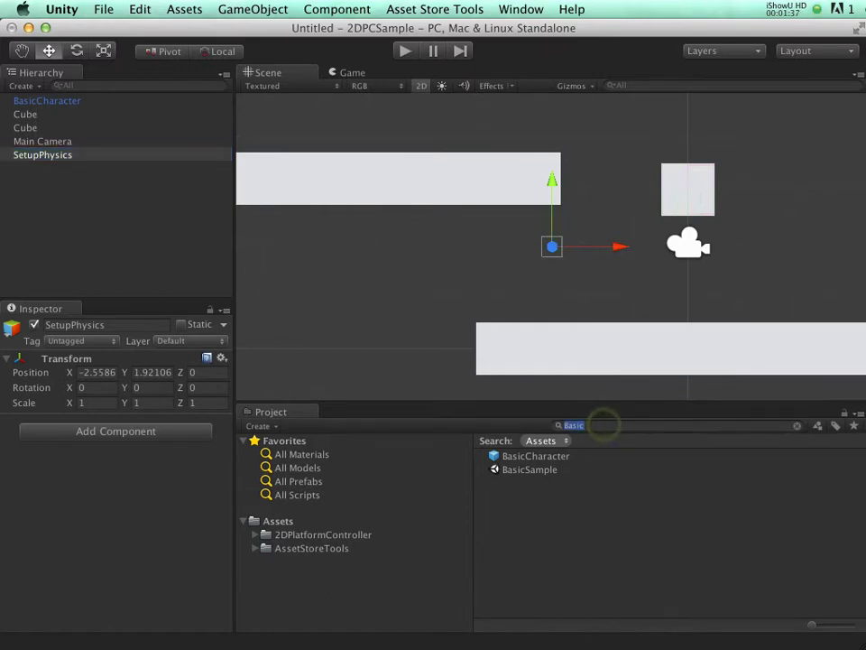
type("SetU")
left_click_drag(532, 456, 55, 154)
Set the Set Up Physics script's gravity to -14 and assign BasicCharacter as its character.
left_click(136, 450)
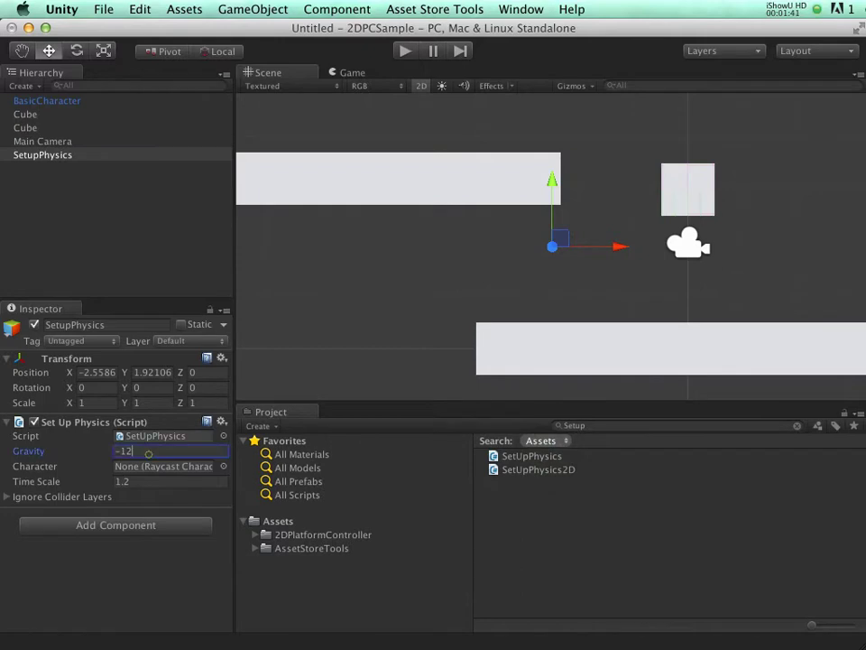
type("-14")
left_click(227, 468)
double_click(73, 89)
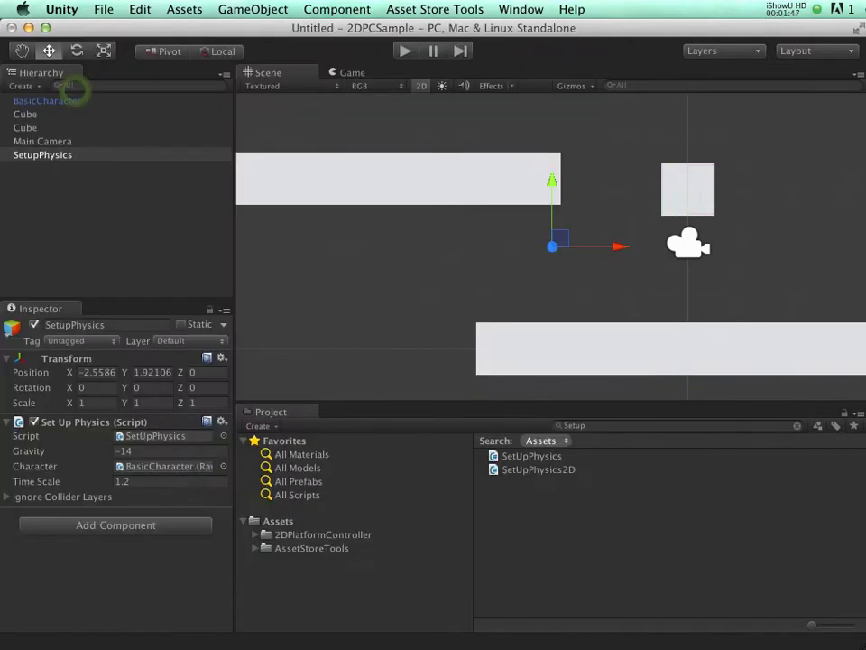
Run the game, test moving the character right and left with the new physics settings, and stop the run.
left_click(405, 50)
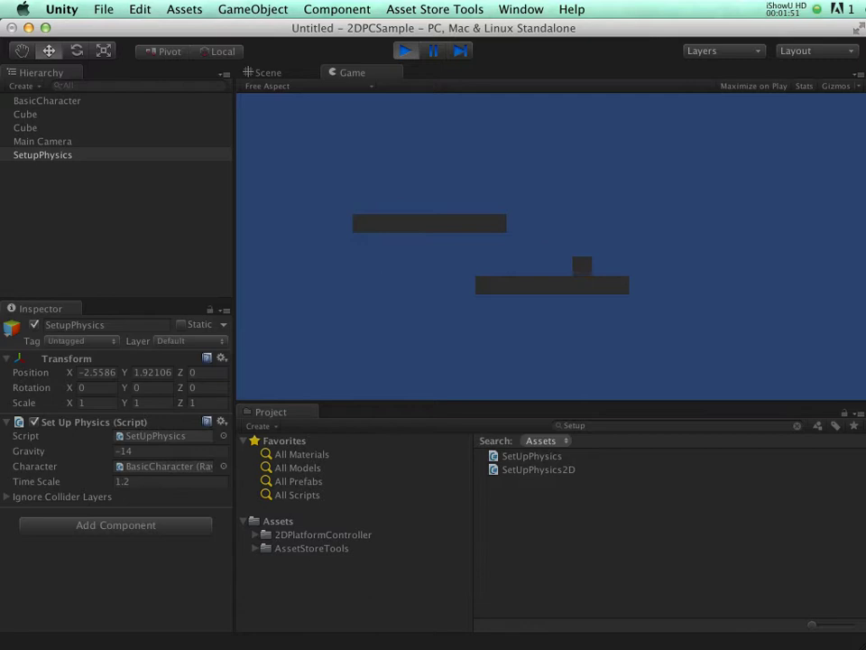
key("Right")
key("Left")
key("Right")
key("Left")
left_click(405, 51)
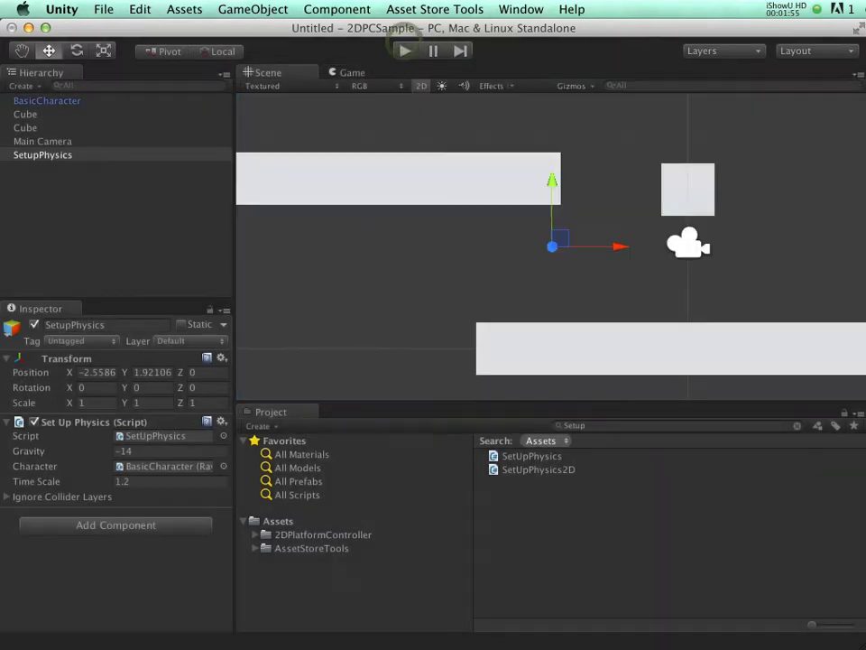
Create a sprite object and make it a child of BasicCharacter.
left_click(253, 9)
mouse_move(271, 45)
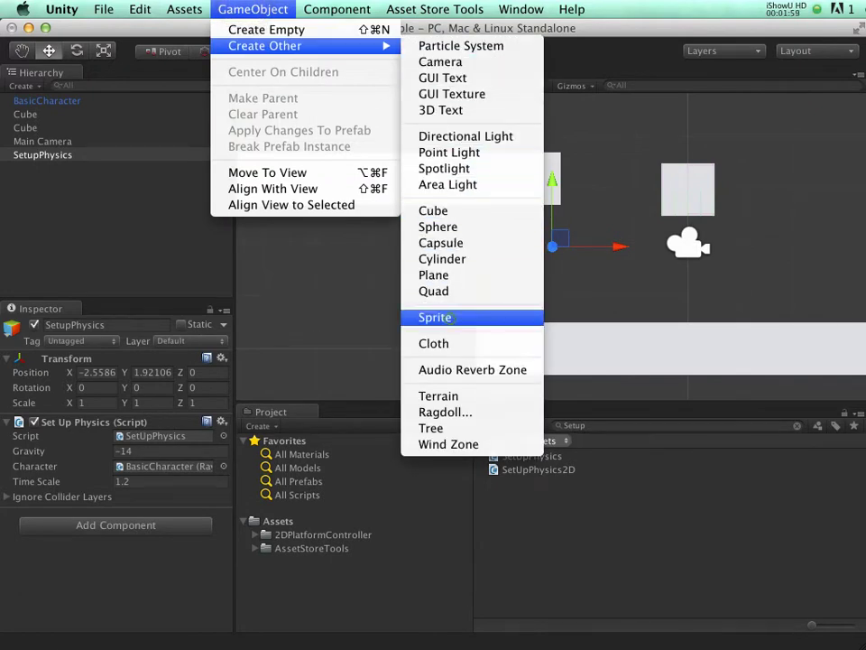
left_click(444, 318)
left_click_drag(36, 154, 44, 100)
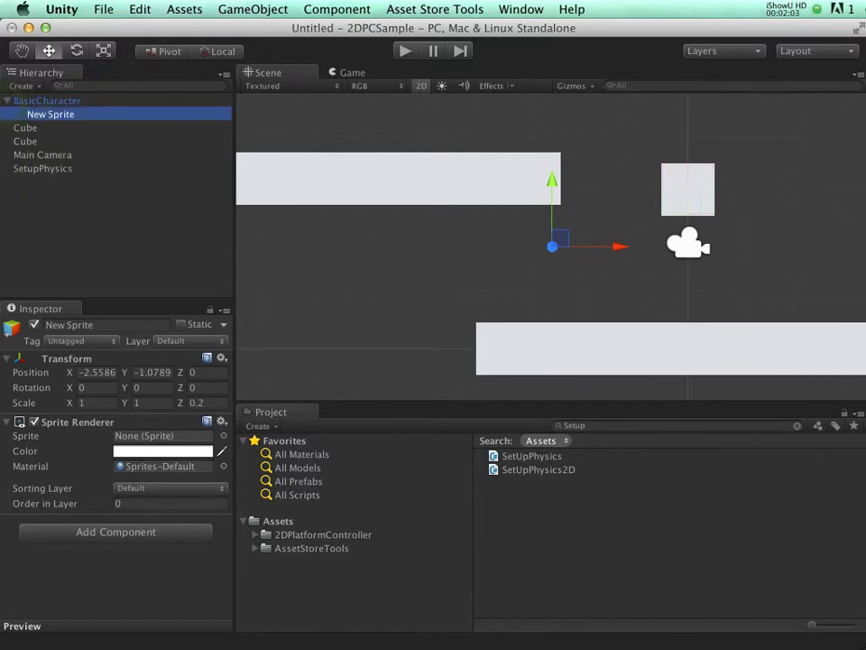
Set the new sprite's X and Y position to 0 so it is centred on BasicCharacter.
left_click(94, 372)
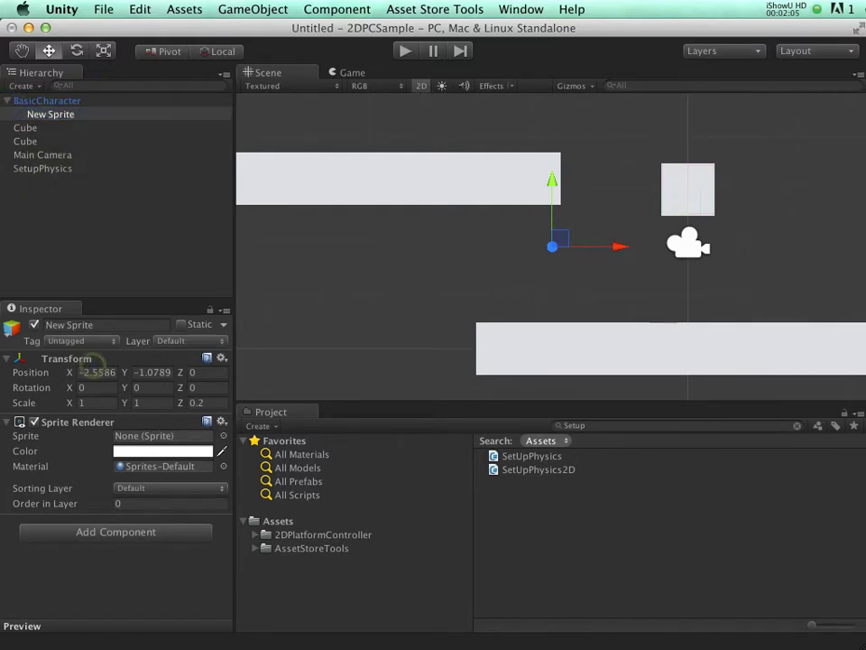
type("0")
key("Tab")
type("0")
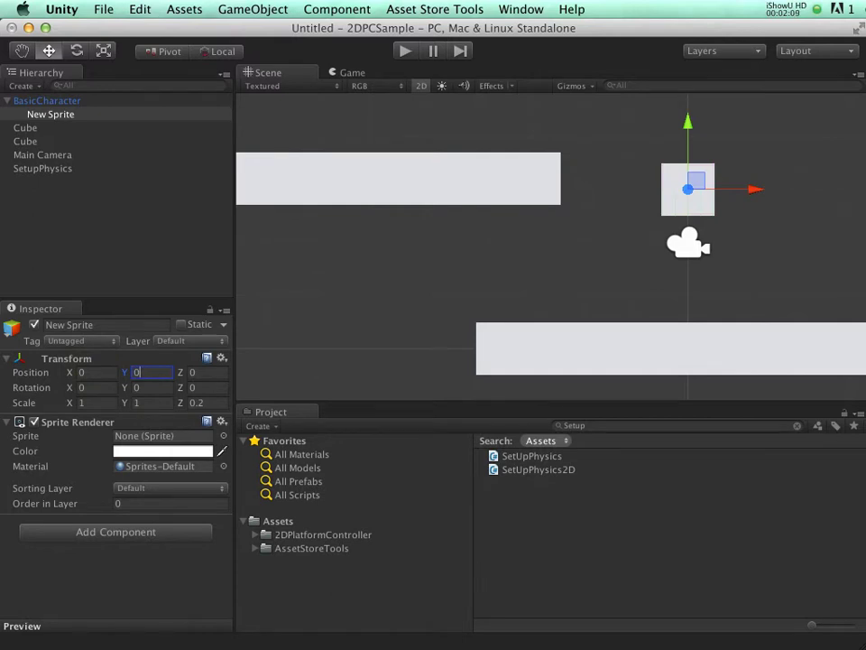
Remove the Mesh Renderer component from BasicCharacter.
left_click(63, 101)
left_click(209, 471)
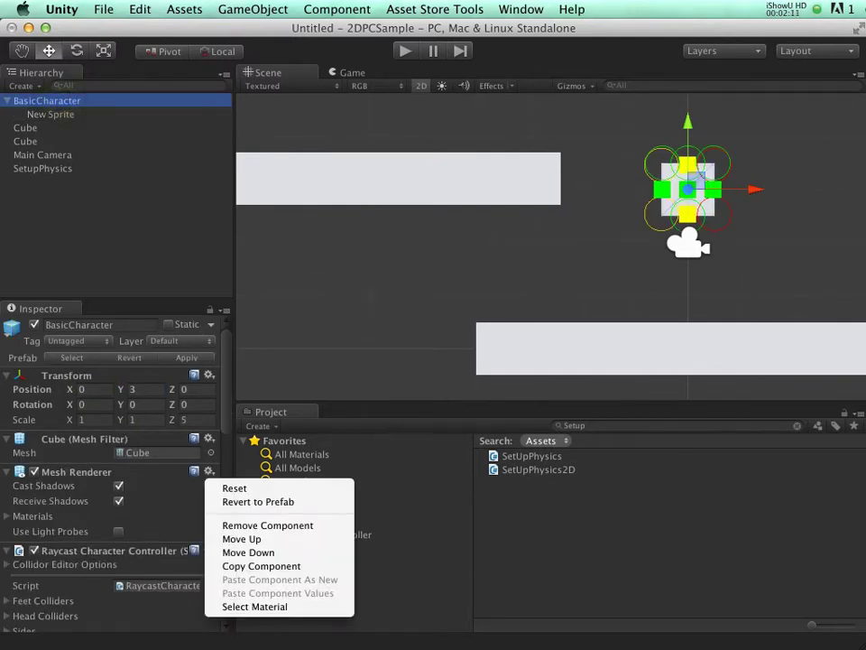
left_click(245, 525)
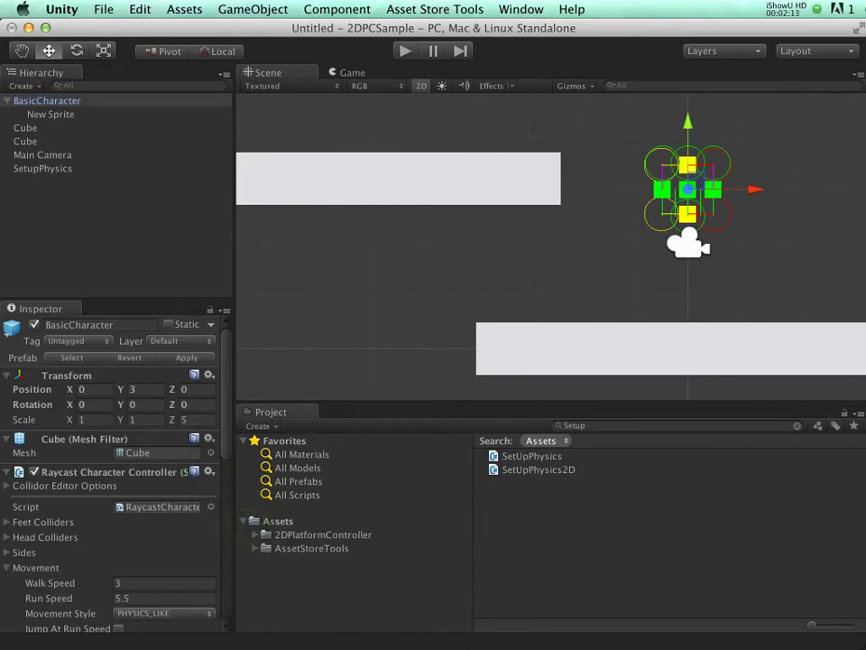
Assign the p1_front image to the Sprite Renderer of the new child sprite.
left_click(51, 113)
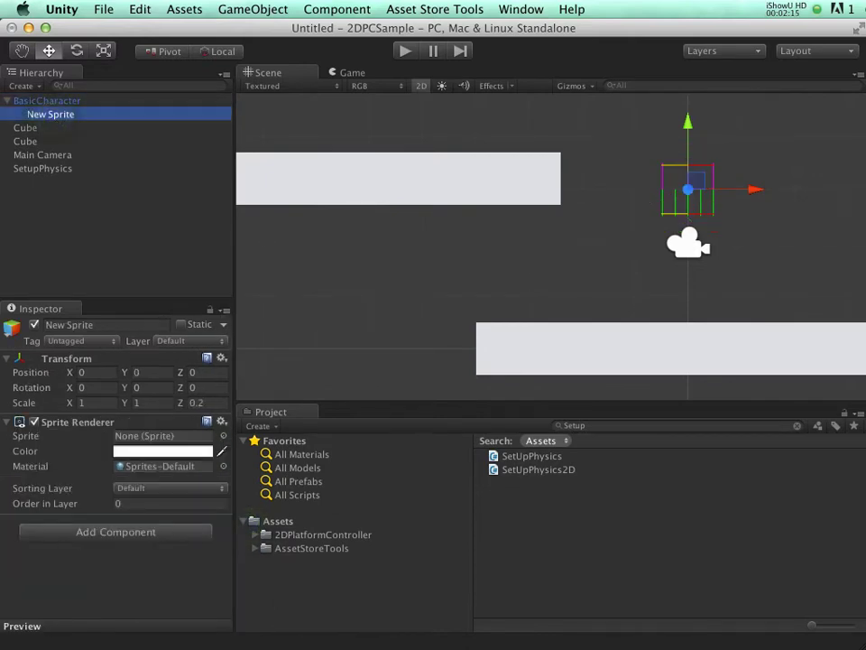
left_click(222, 436)
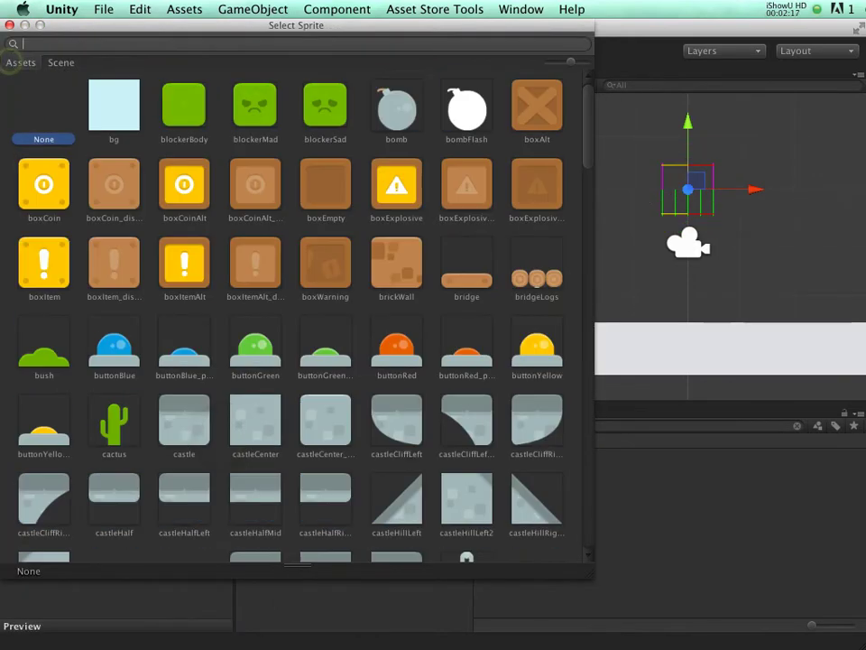
scroll(298, 307, "down", 5)
scroll(298, 306, "down", 15)
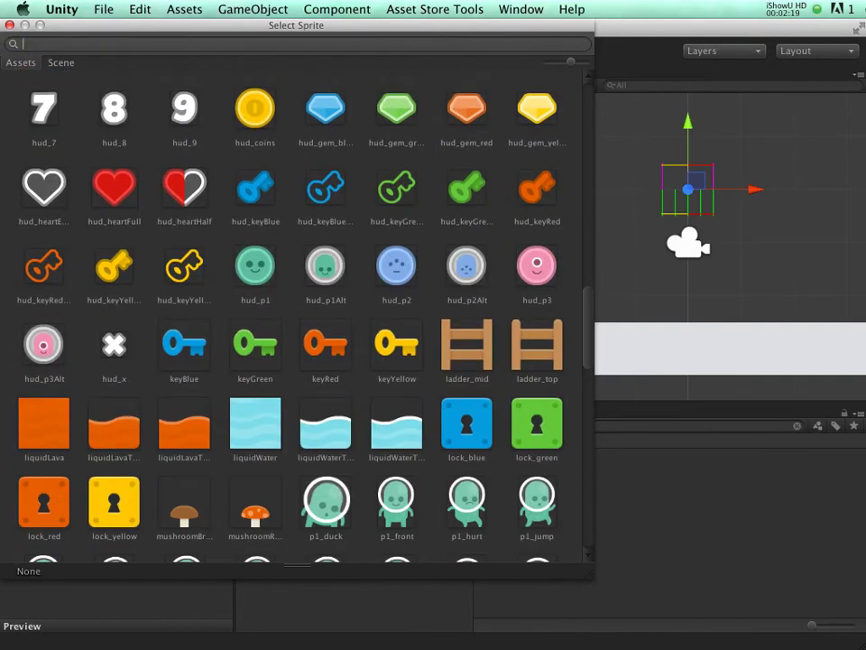
double_click(396, 216)
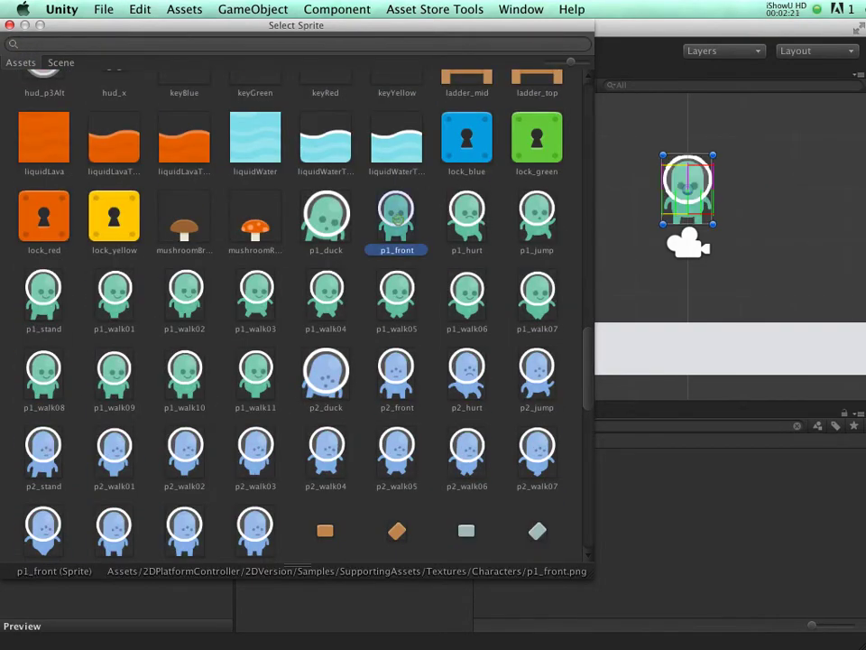
Turn off side and head collider editing on BasicCharacter and lower the feet colliders to the bottom of the sprite's feet.
key("f")
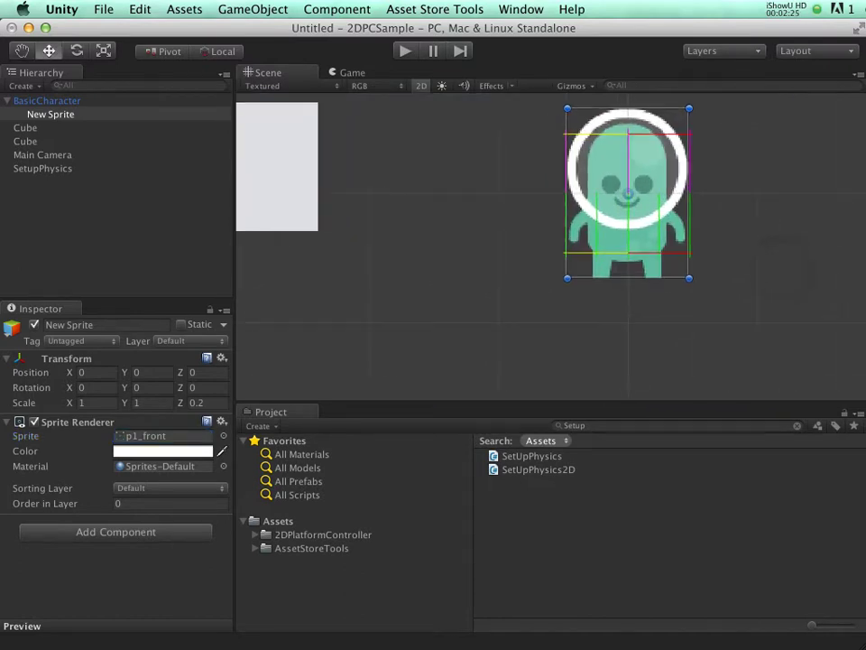
middle_click_drag(767, 218, 724, 264)
scroll(733, 263, "up", 2)
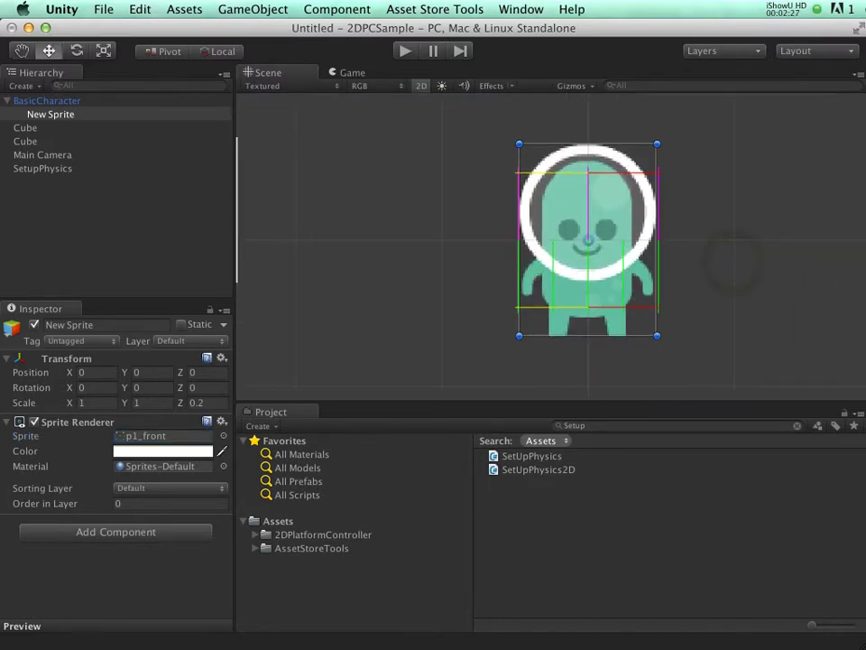
left_click(45, 100)
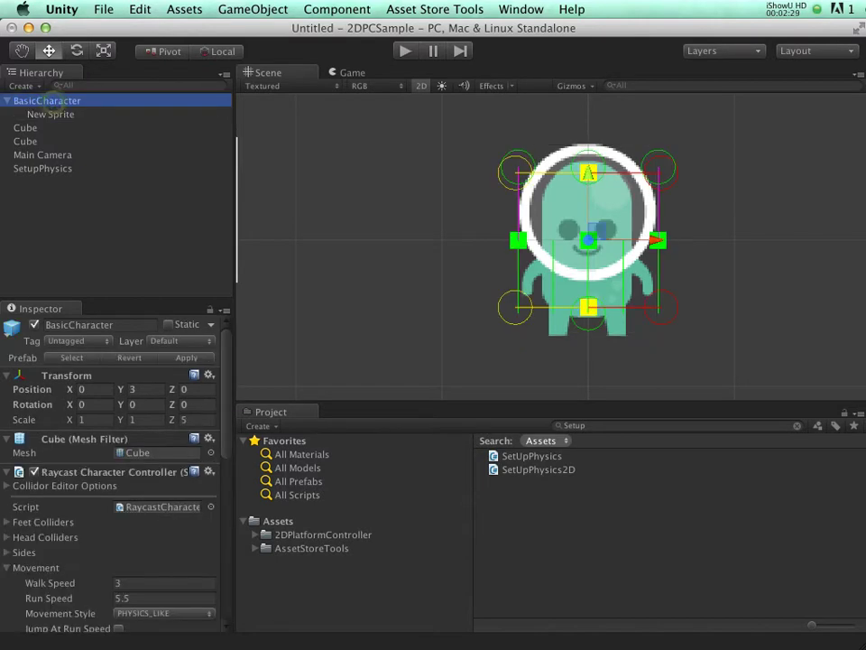
left_click(36, 485)
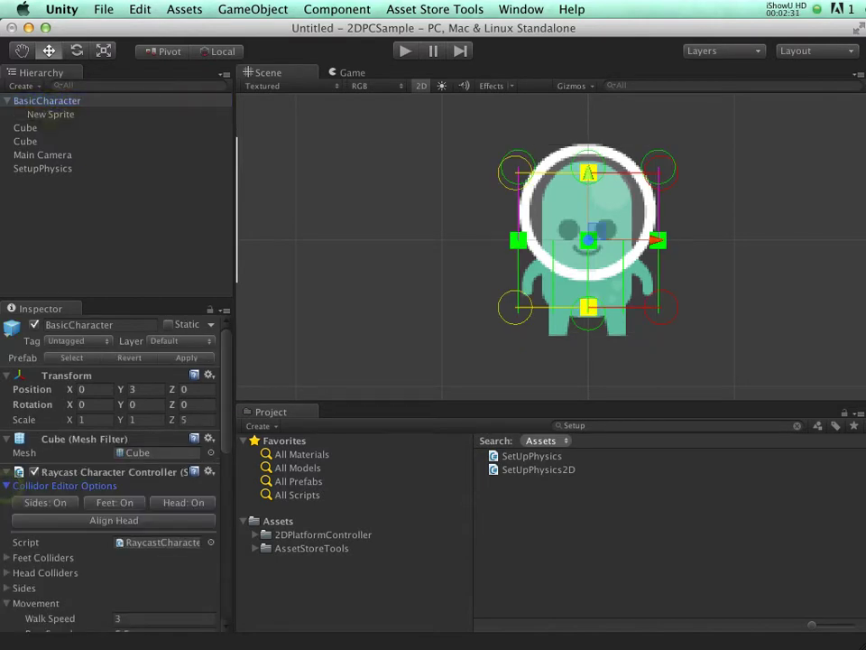
left_click(45, 502)
left_click(183, 502)
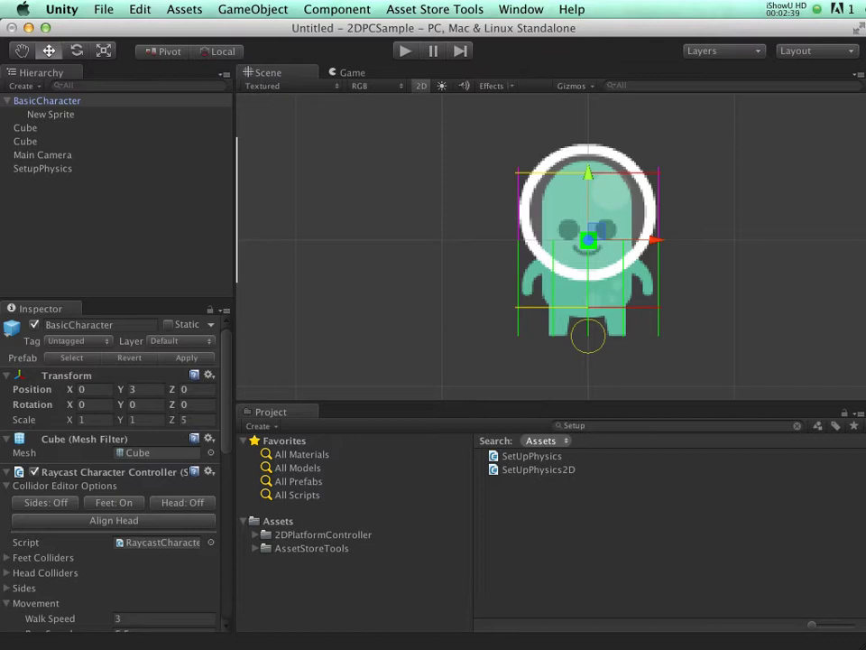
Switch BasicCharacter's collider editing from feet to head and raise the three head colliders to the top of the helmet.
left_click(115, 502)
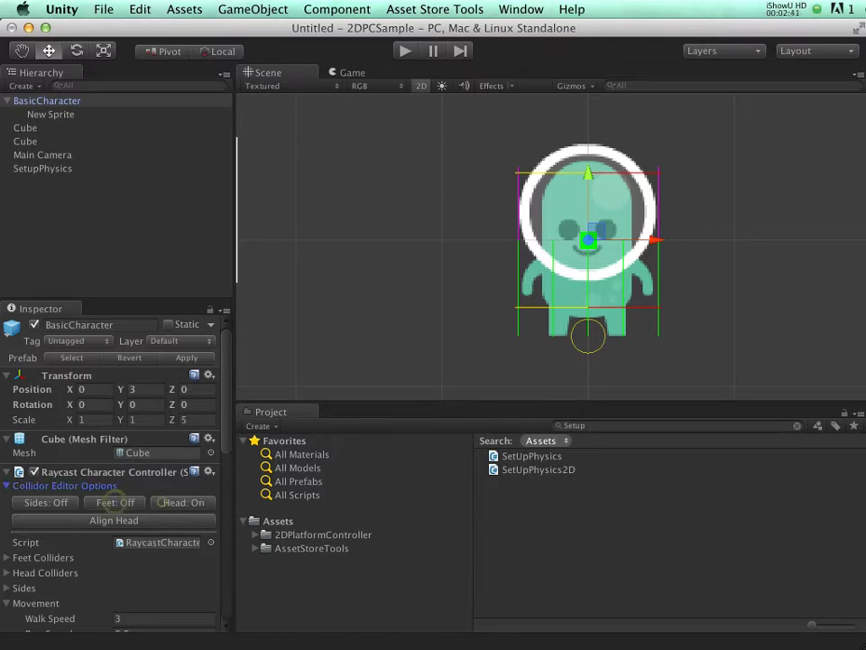
left_click(183, 501)
left_click(402, 289)
left_click(66, 100)
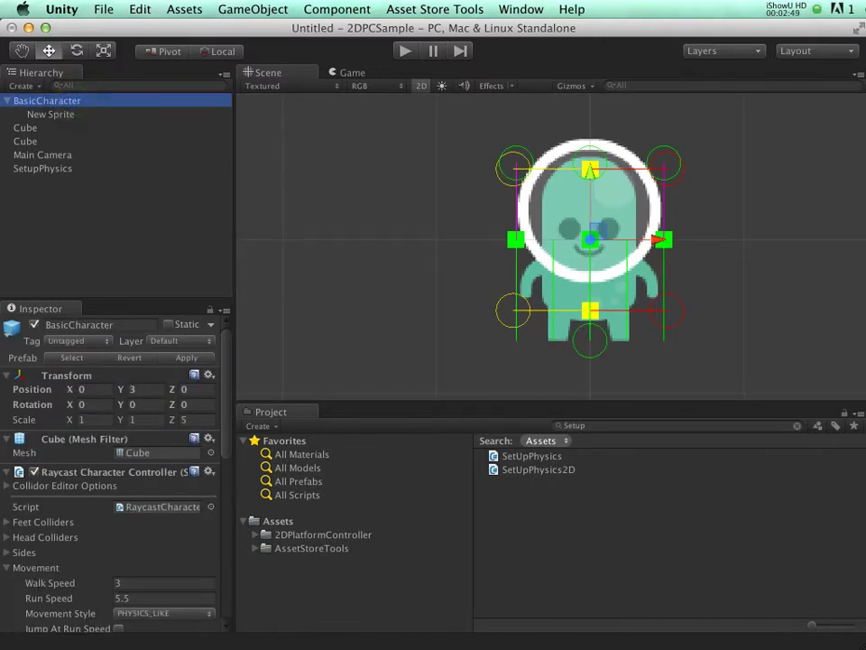
left_click(54, 485)
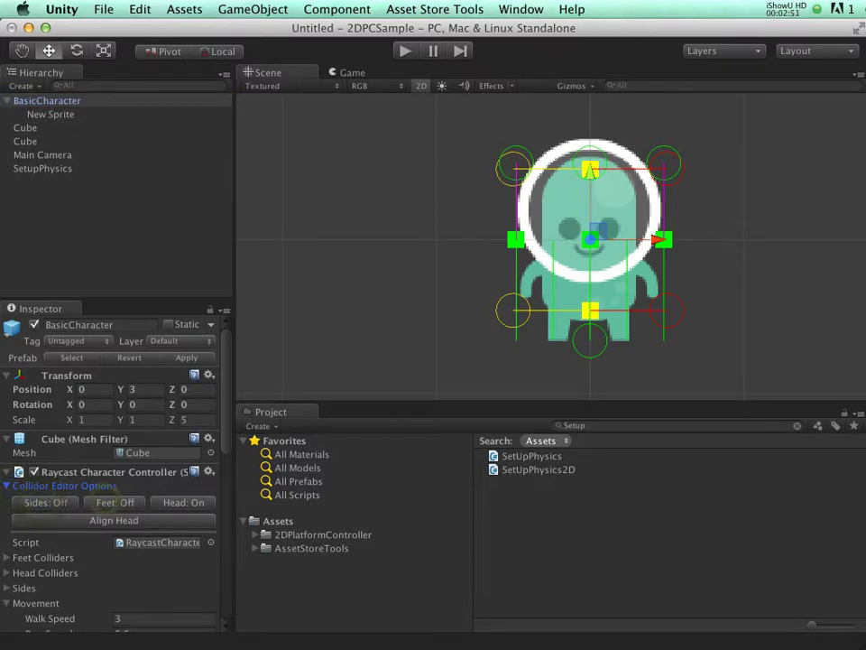
left_click(114, 520)
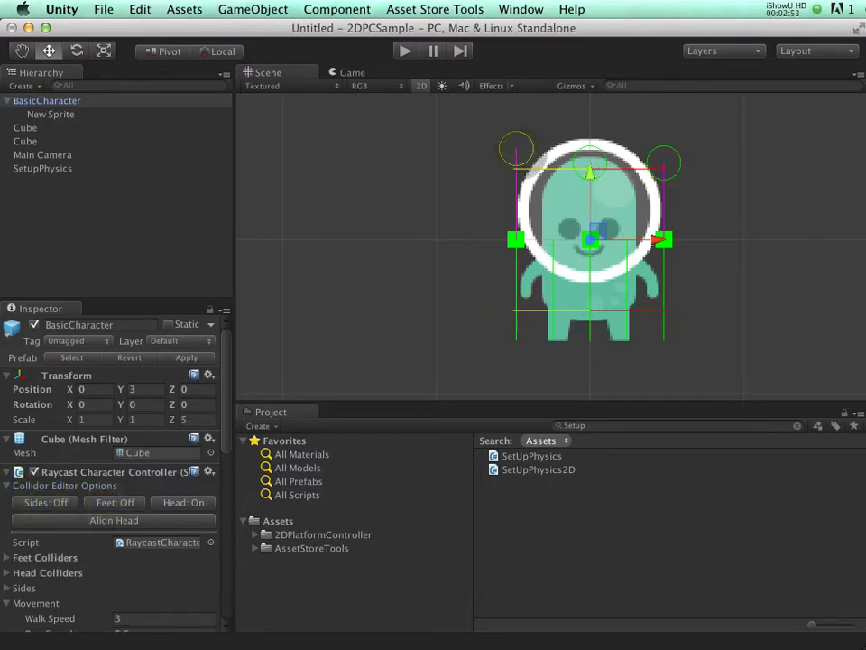
left_click_drag(591, 163, 591, 140)
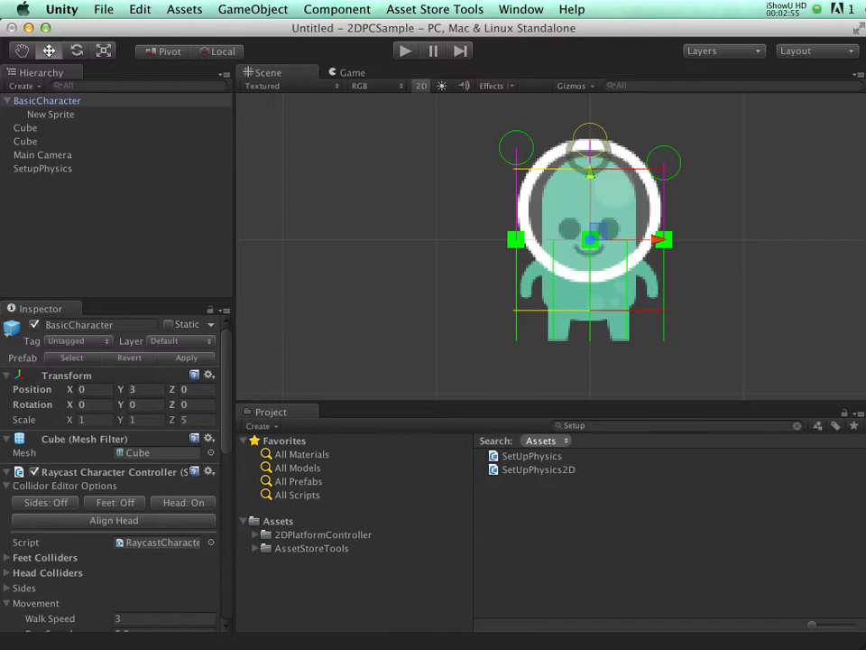
left_click_drag(665, 162, 664, 142)
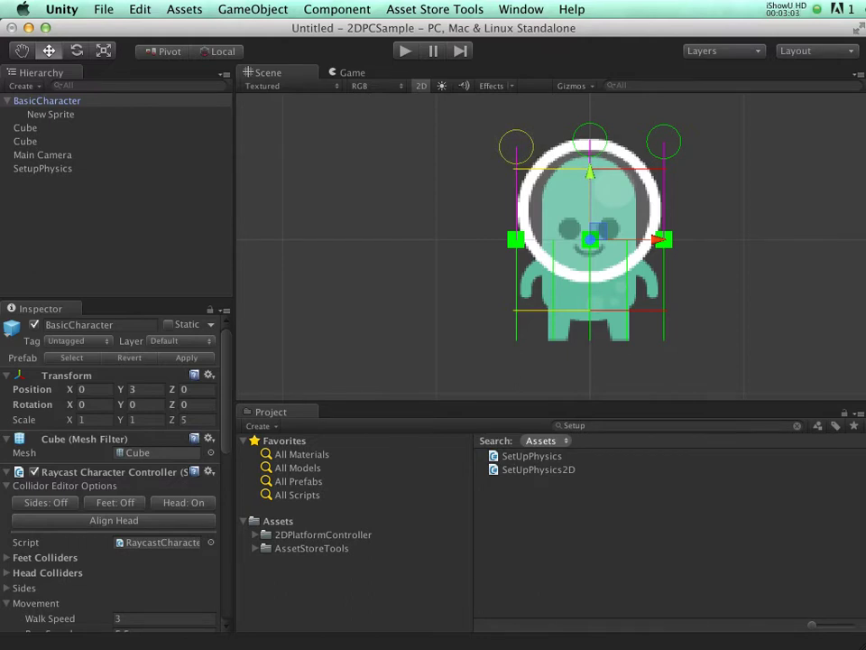
Move the two outer head colliders slightly inward to the helmet's edges and align the head colliders.
left_click_drag(664, 239, 658, 239)
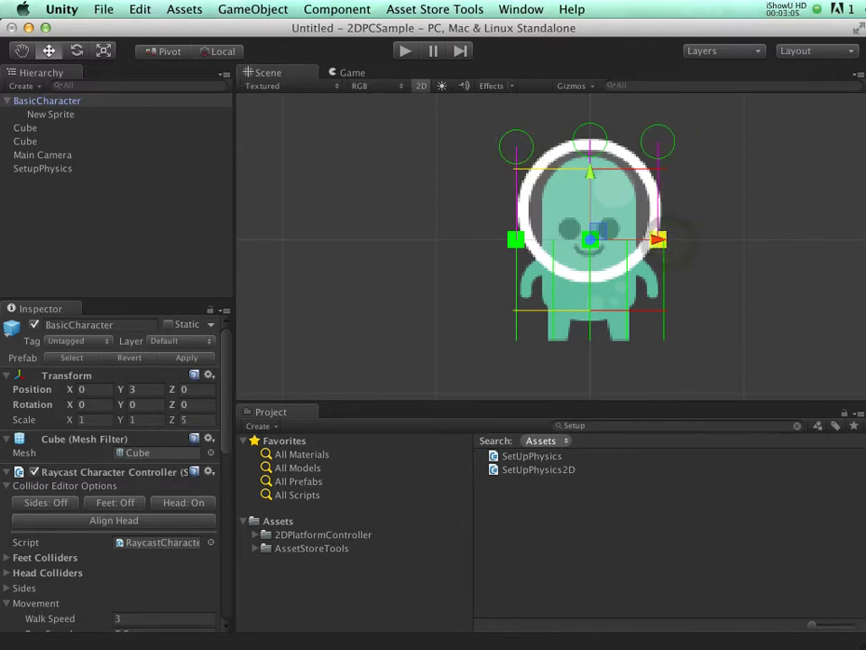
left_click_drag(515, 239, 522, 240)
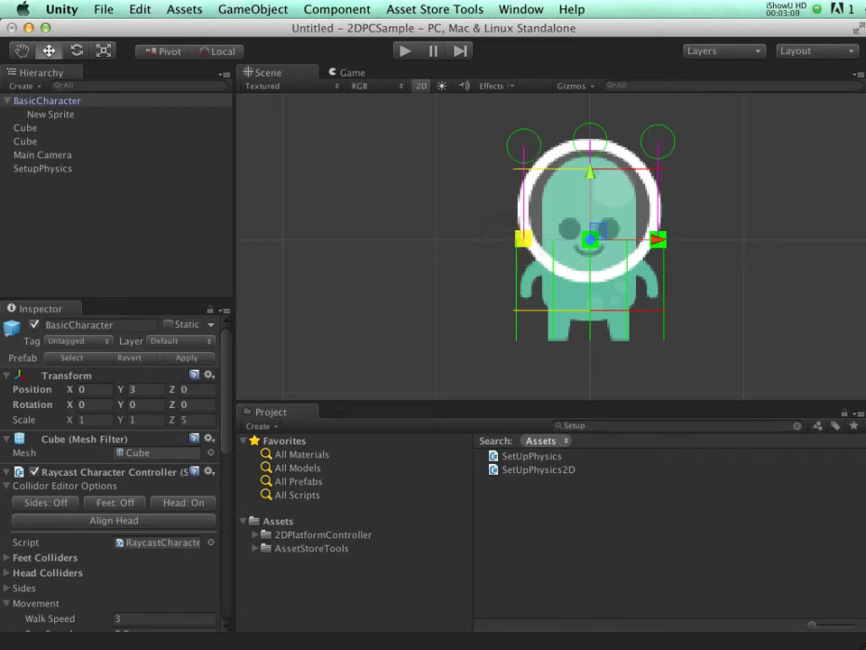
left_click(145, 522)
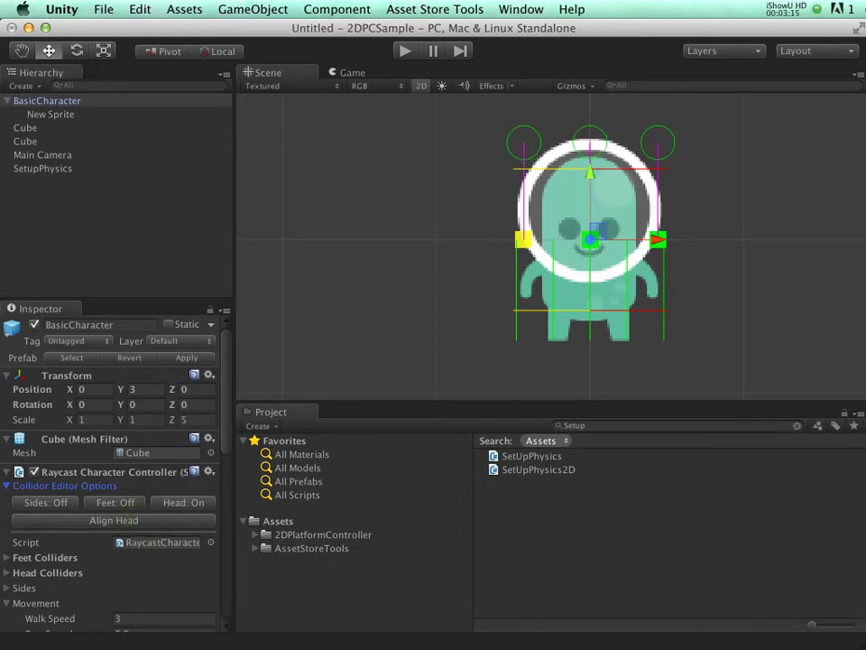
left_click(305, 239)
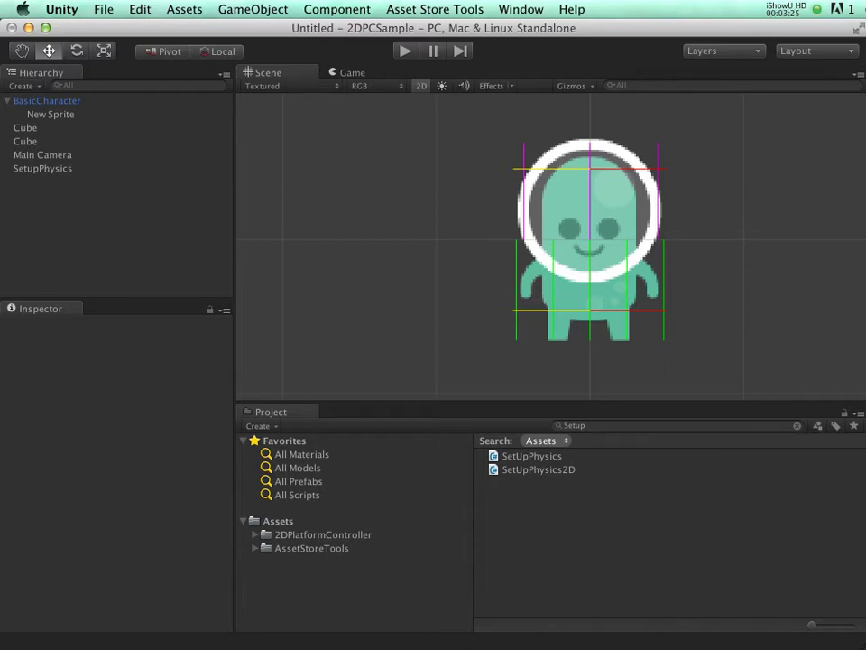
Run the game, test moving the alien sprite character right and left and jumping, and stop the run.
left_click(405, 51)
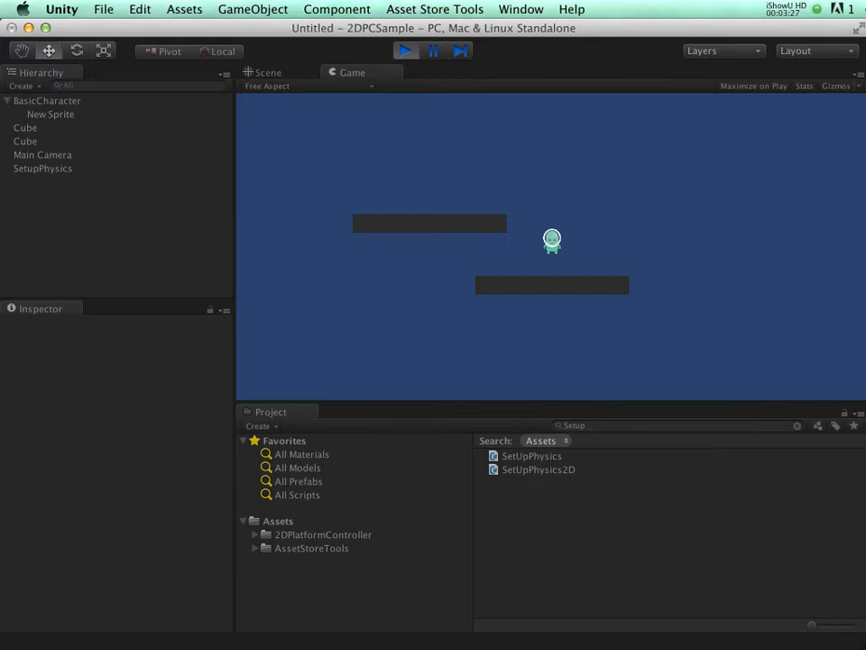
key("Right")
key("Left")
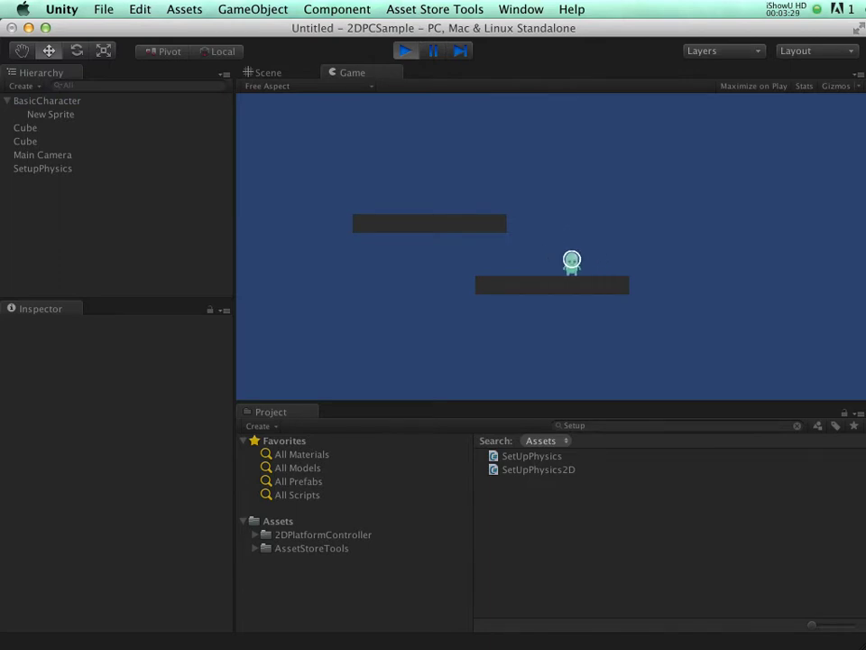
key("Left")
key("Right")
key("space")
key("Right")
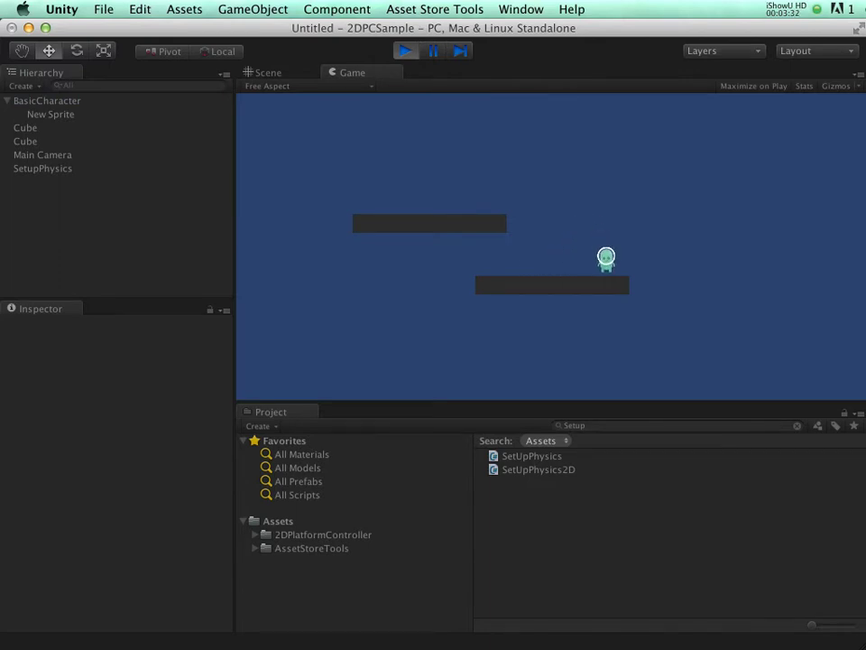
left_click(410, 53)
left_click(408, 52)
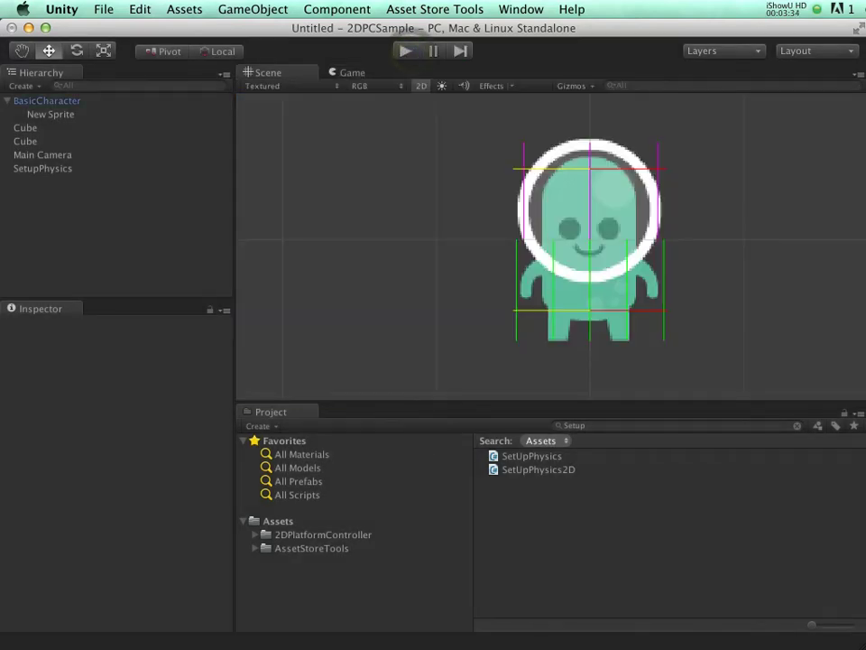
Add the Animation Bridge script to New Sprite and assign BasicCharacter as its My Character.
left_click(46, 114)
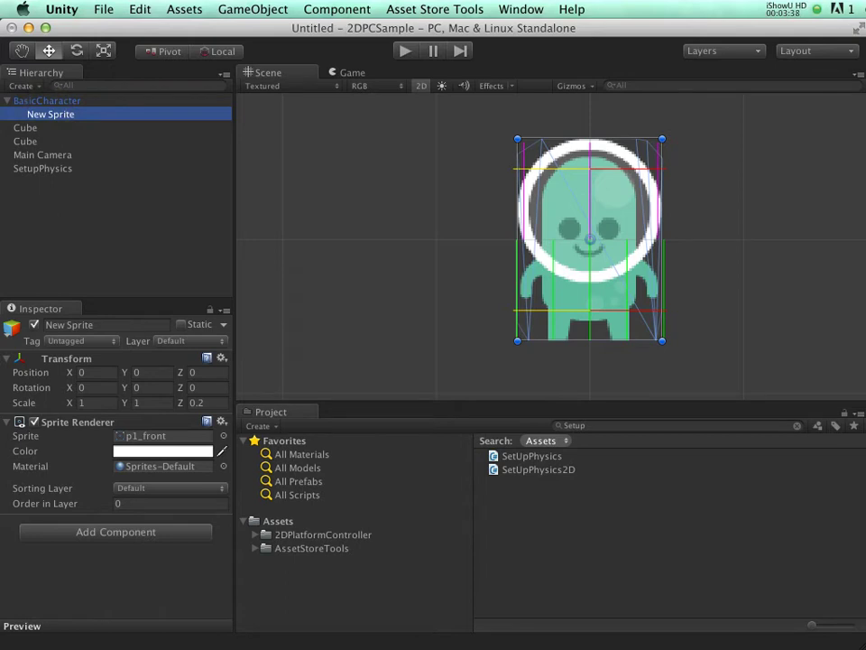
left_click(337, 9)
mouse_move(255, 9)
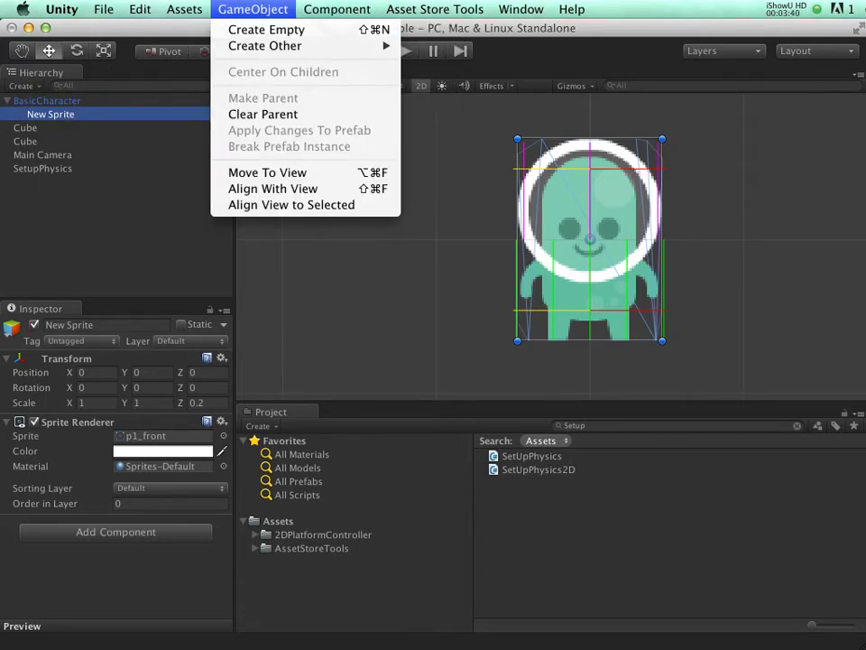
mouse_move(337, 9)
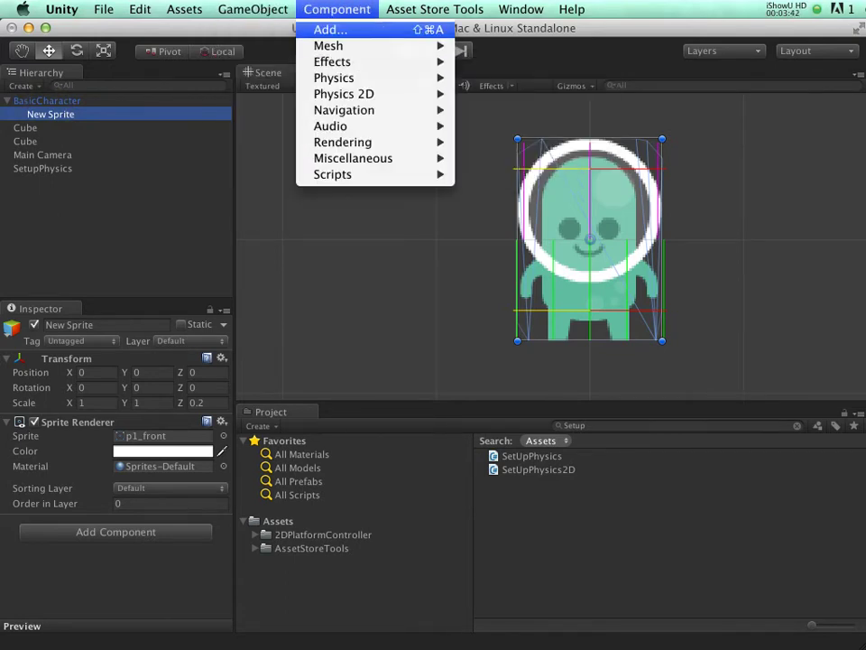
mouse_move(361, 174)
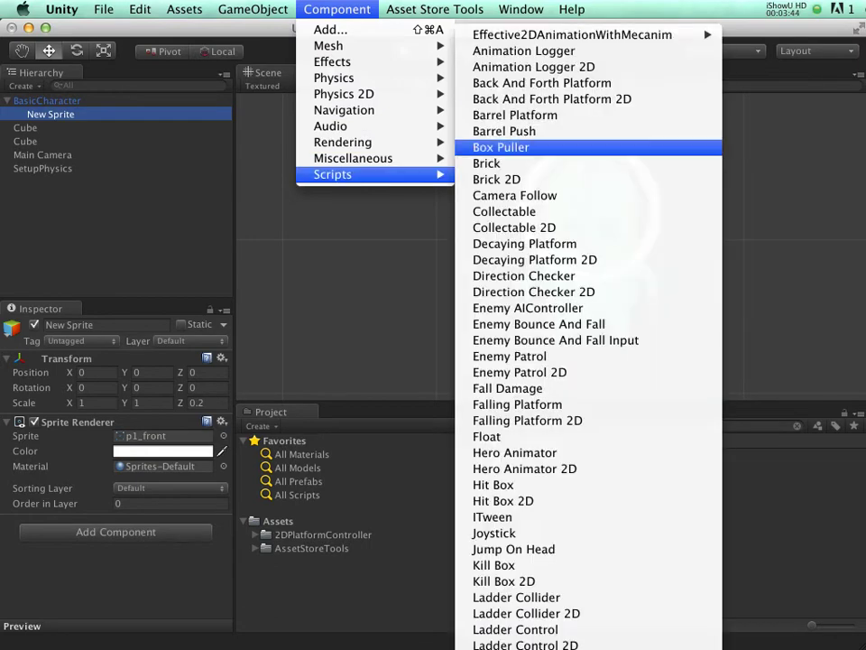
mouse_move(572, 34)
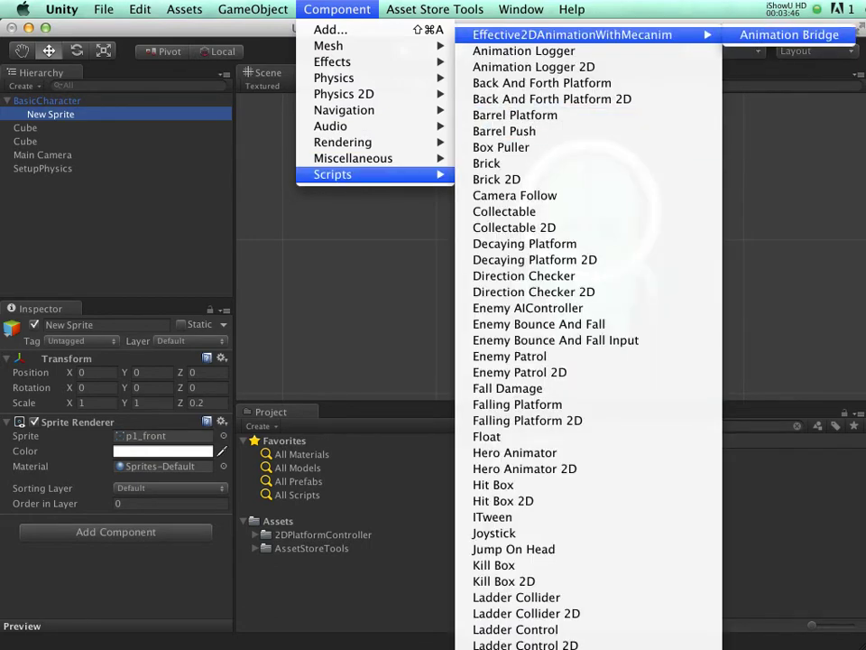
left_click(790, 35)
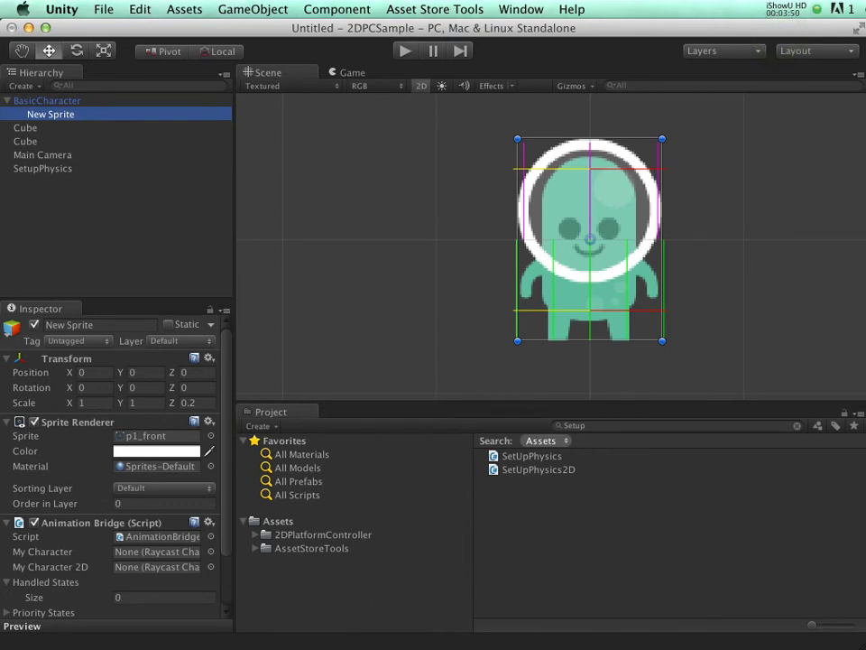
left_click(211, 551)
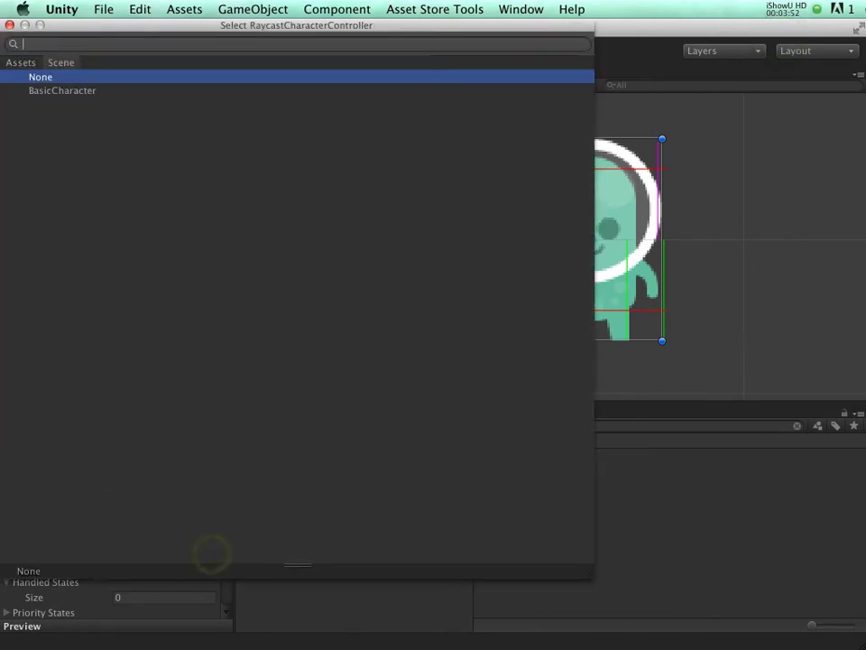
double_click(64, 89)
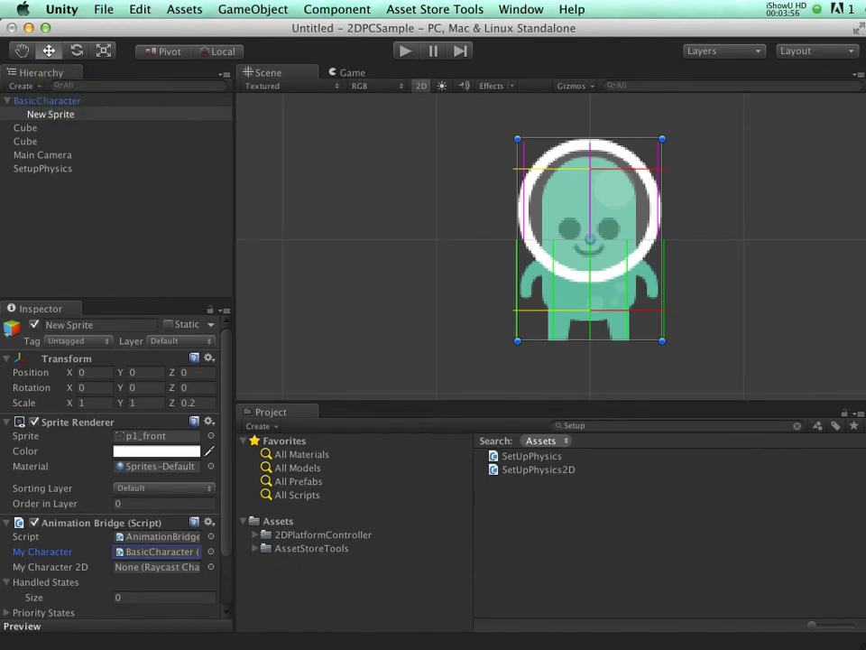
Set the Animation Bridge's Handled States size to 4, with Element 0 as IDLE and Element 1 as WALKING.
scroll(74, 314, "down", 1)
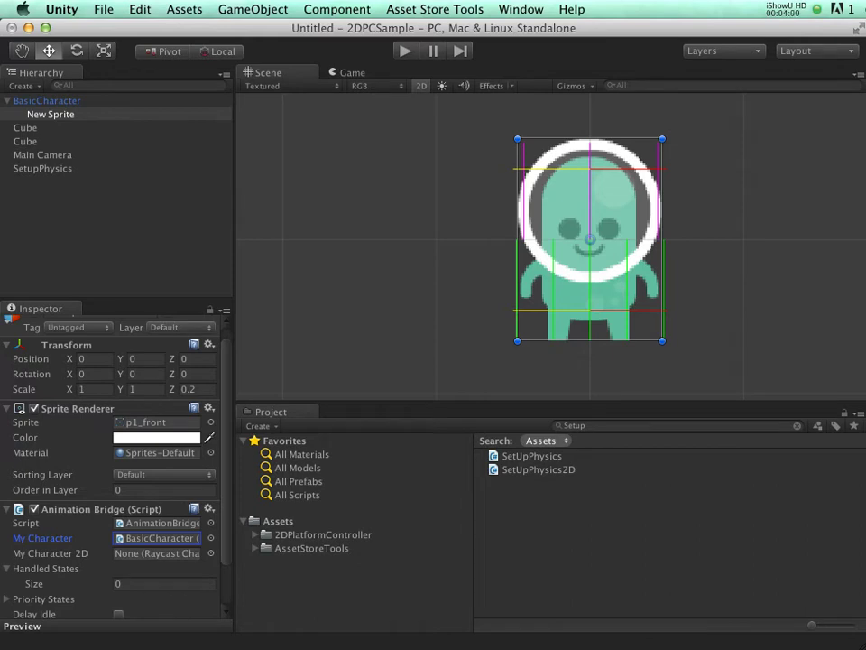
scroll(113, 451, "down", 4)
left_click(174, 529)
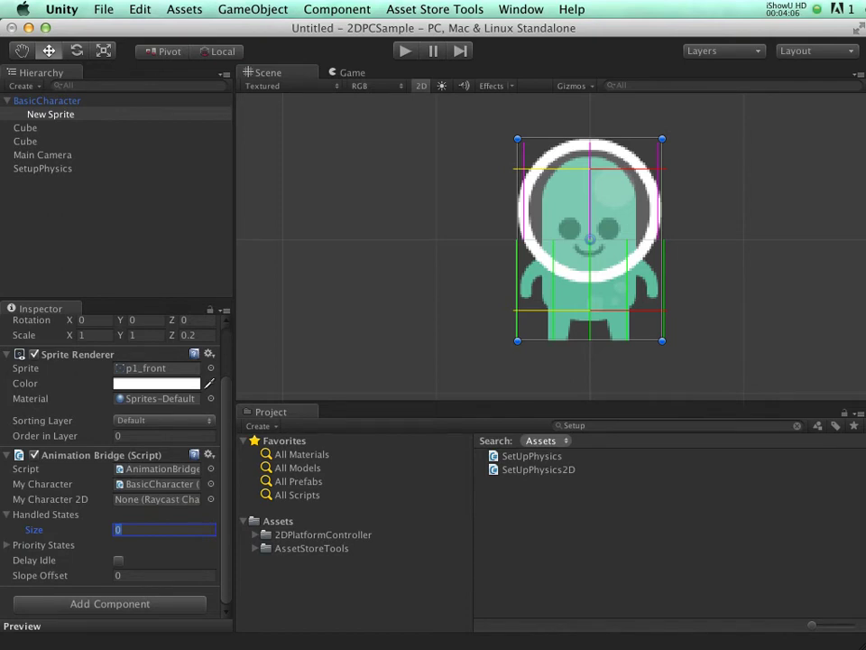
type("4")
left_click(162, 544)
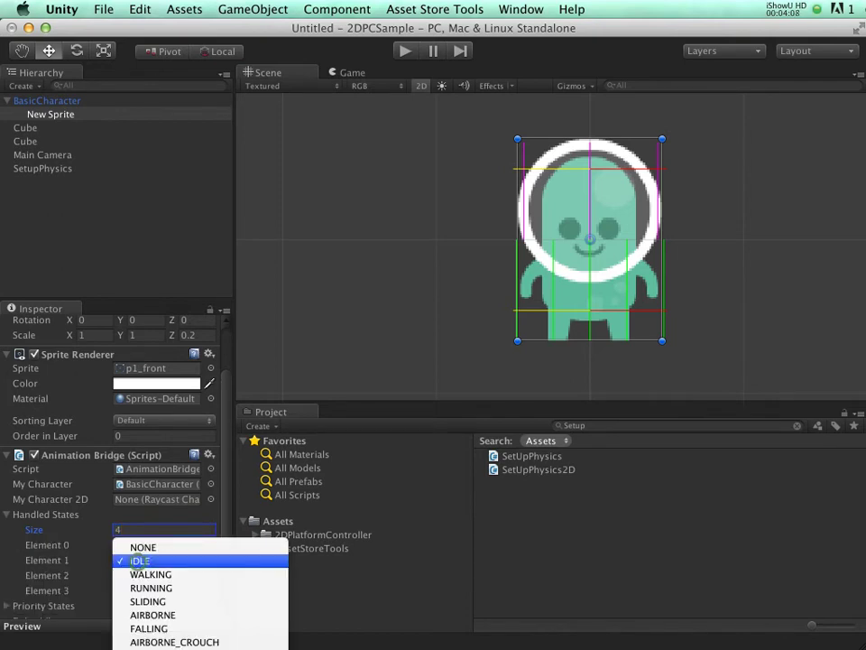
left_click(144, 561)
left_click(163, 560)
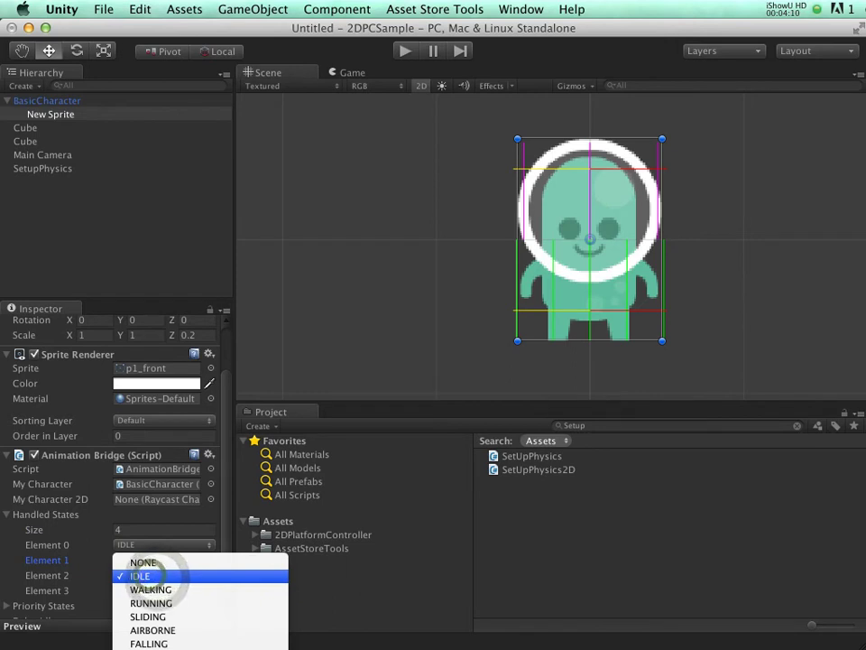
left_click(151, 589)
Set the Animation Bridge's handled state Element 2 to SLIDING and Element 3 to JUMPING.
left_click(162, 575)
left_click(148, 616)
left_click(161, 590)
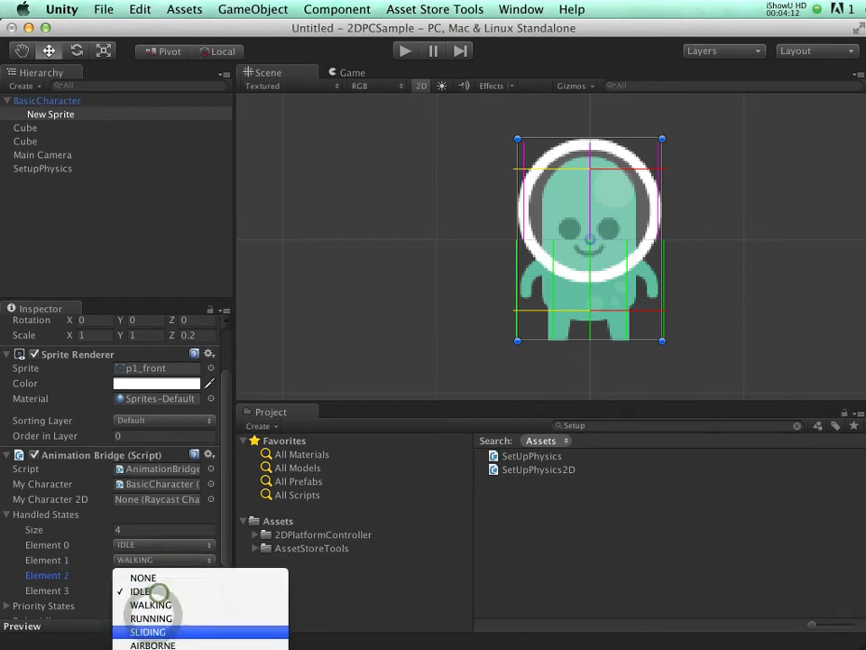
scroll(162, 623, "down", 5)
scroll(180, 631, "down", 4)
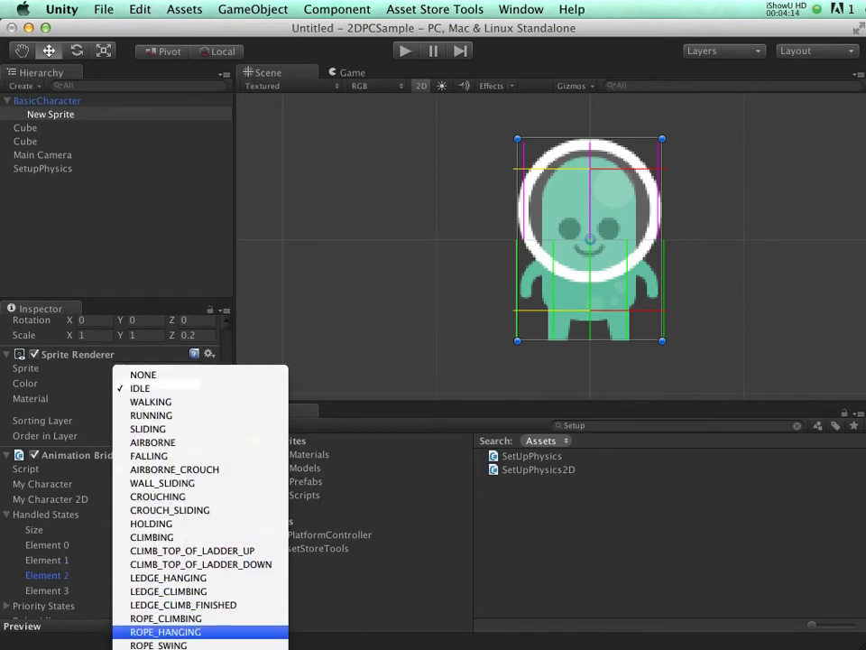
scroll(180, 542, "down", 4)
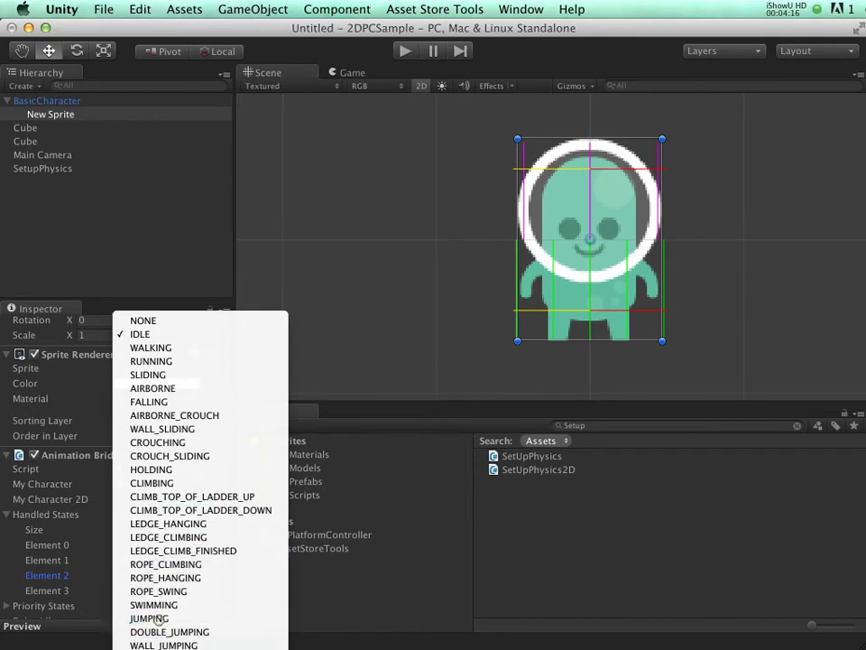
left_click(154, 618)
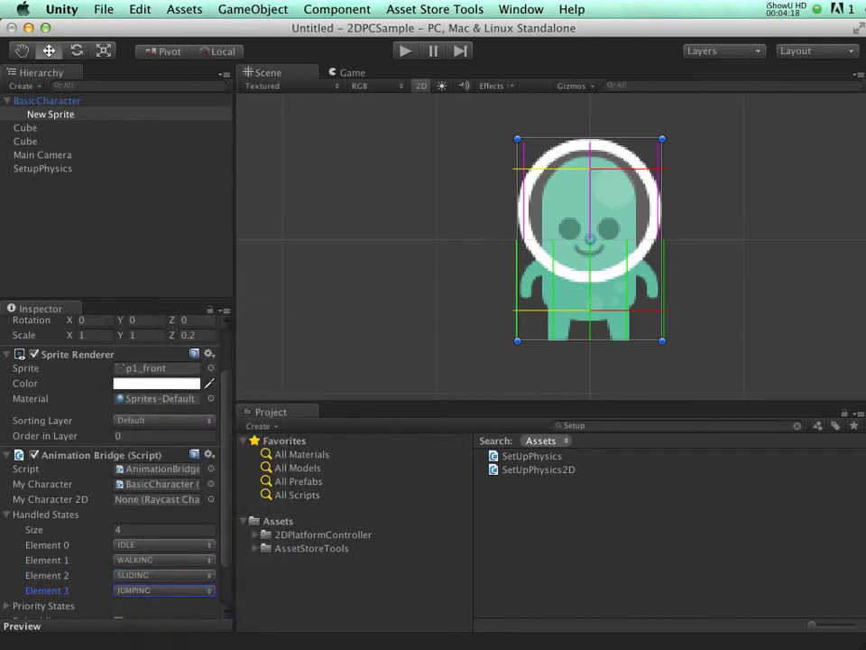
Add an Animator component to New Sprite.
left_click(336, 9)
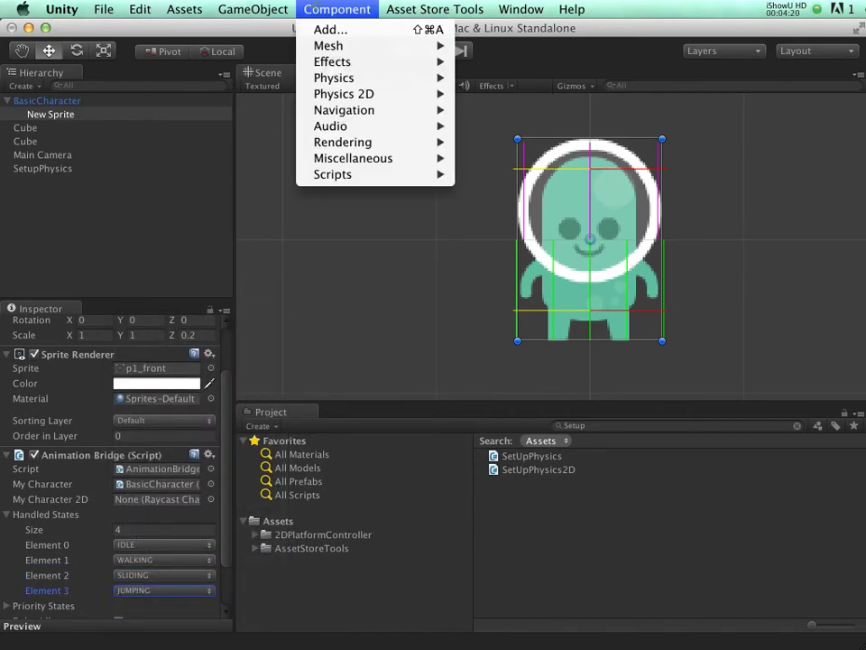
mouse_move(361, 141)
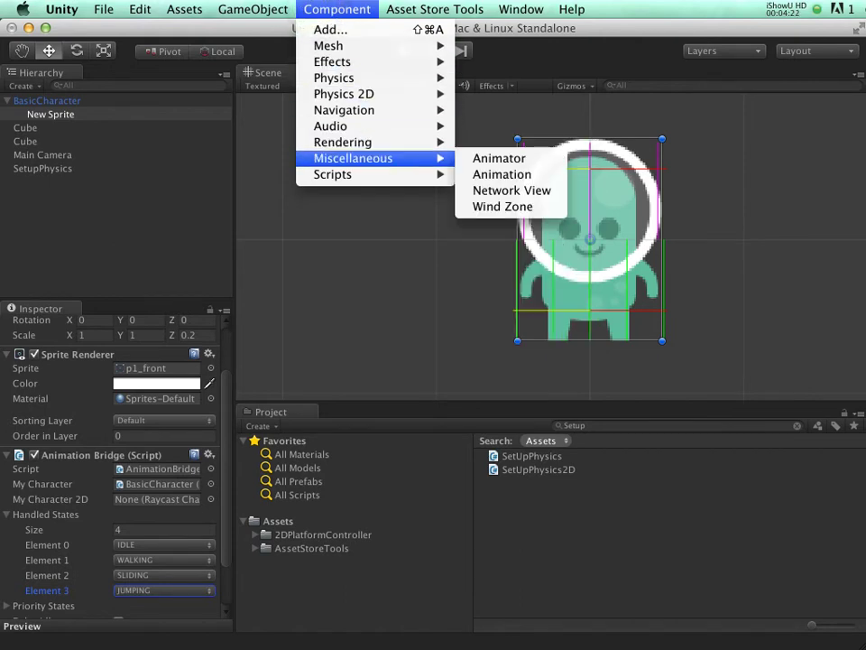
left_click(487, 158)
Assign alien_controller as the Animator's controller and turn off Apply Root Motion.
scroll(112, 465, "down", 5)
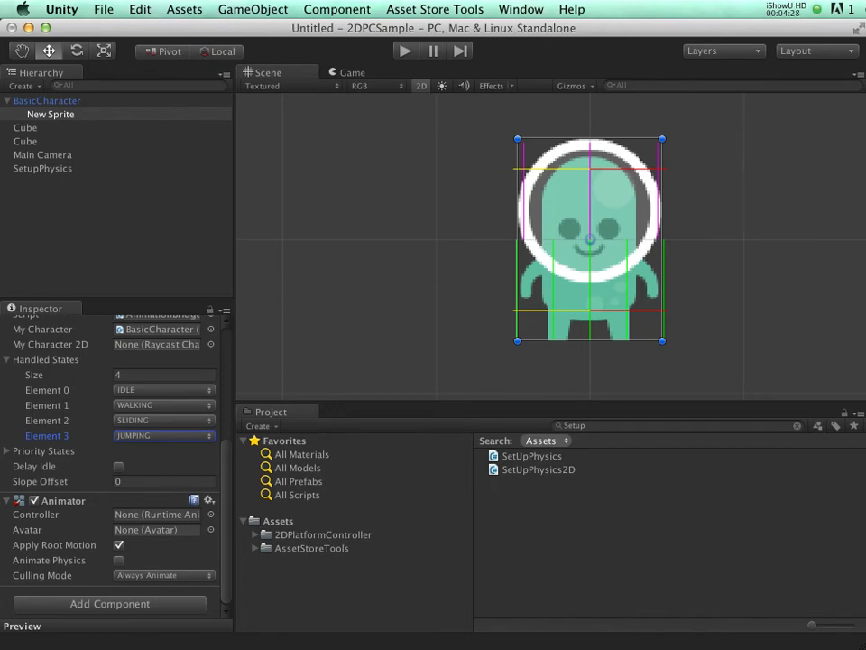
left_click(210, 514)
left_click(20, 62)
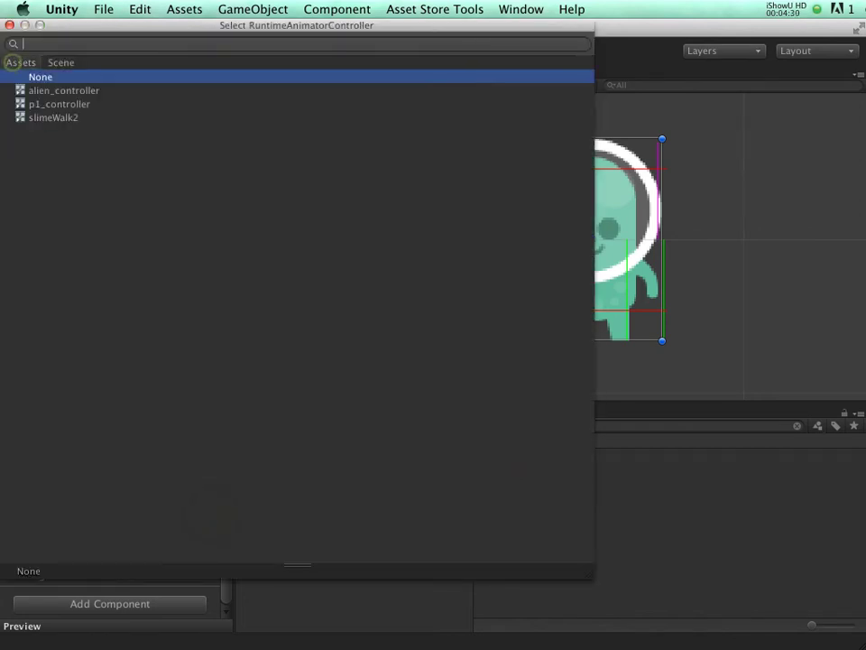
double_click(79, 90)
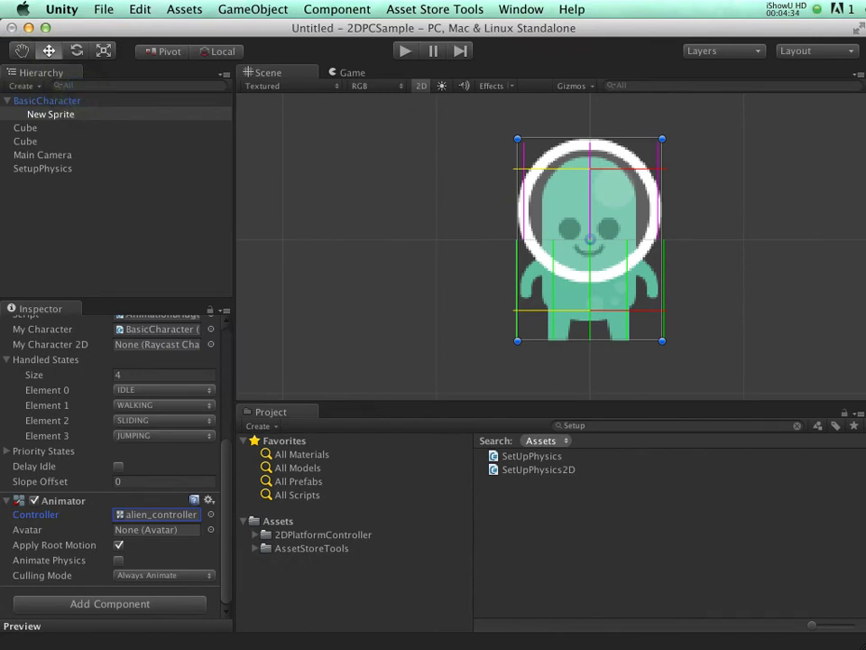
left_click(119, 545)
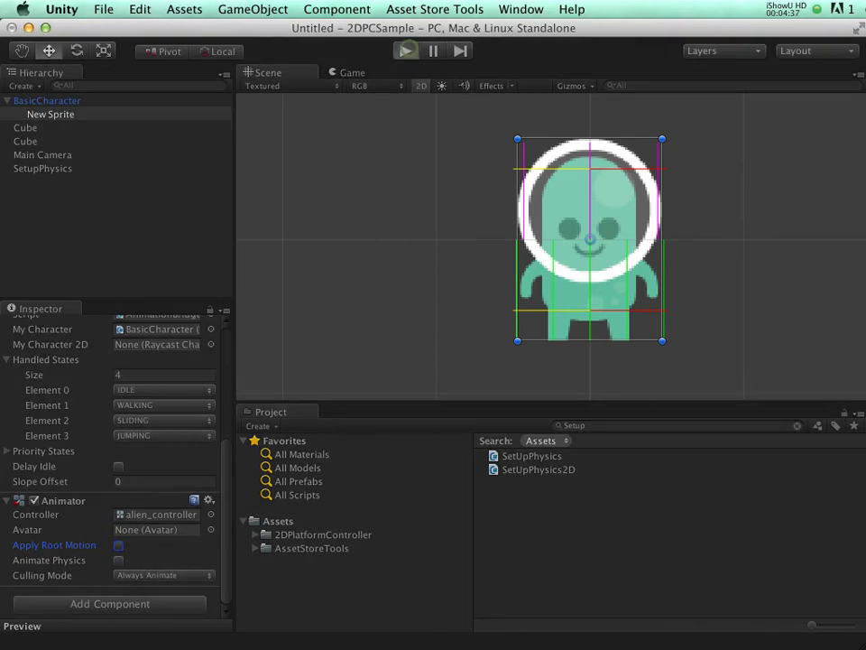
Run the game, test the alien's animations while walking right and left and jumping, and stop the run.
left_click(405, 51)
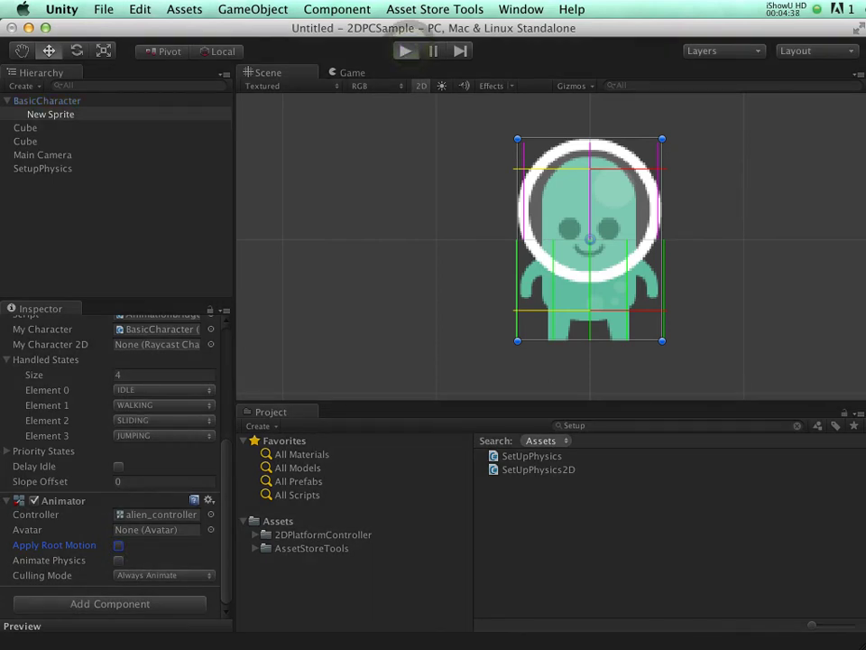
key("Right")
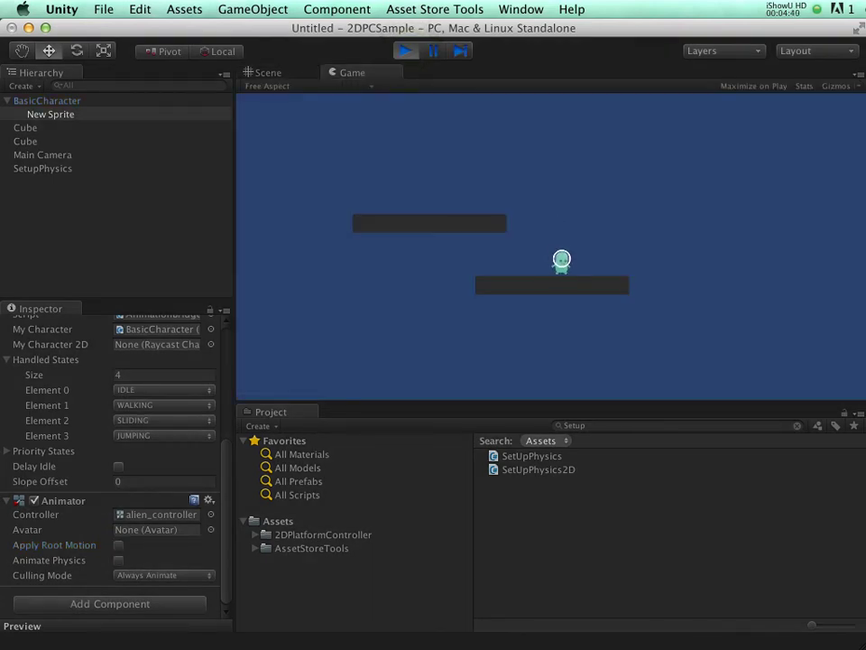
key("Right")
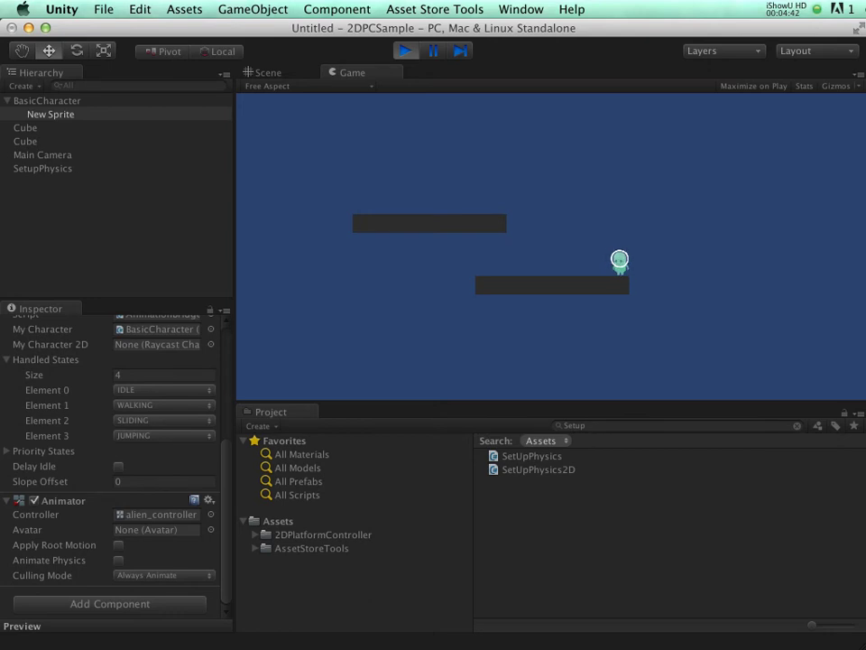
key("Left")
key("Left")
key("space")
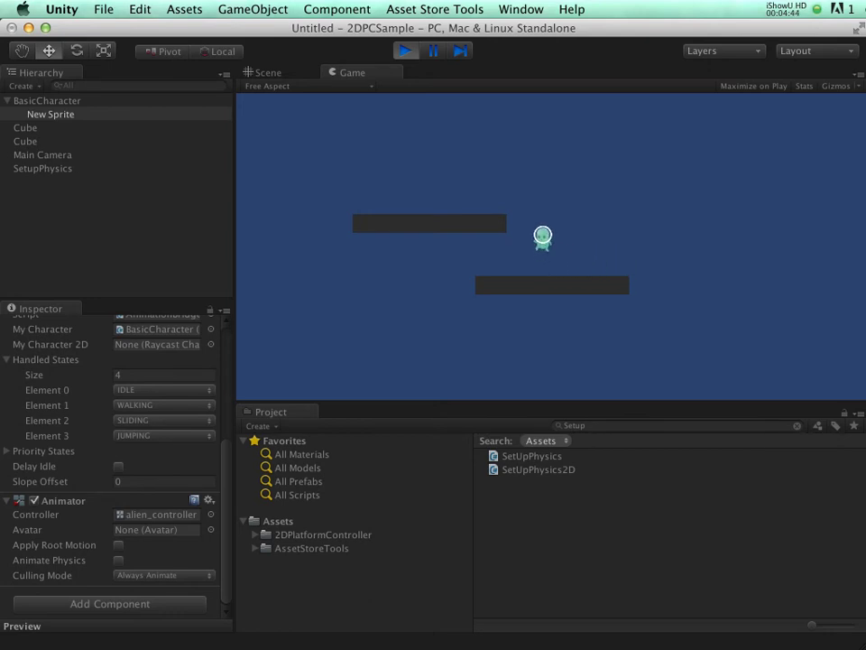
key("Right")
key("space")
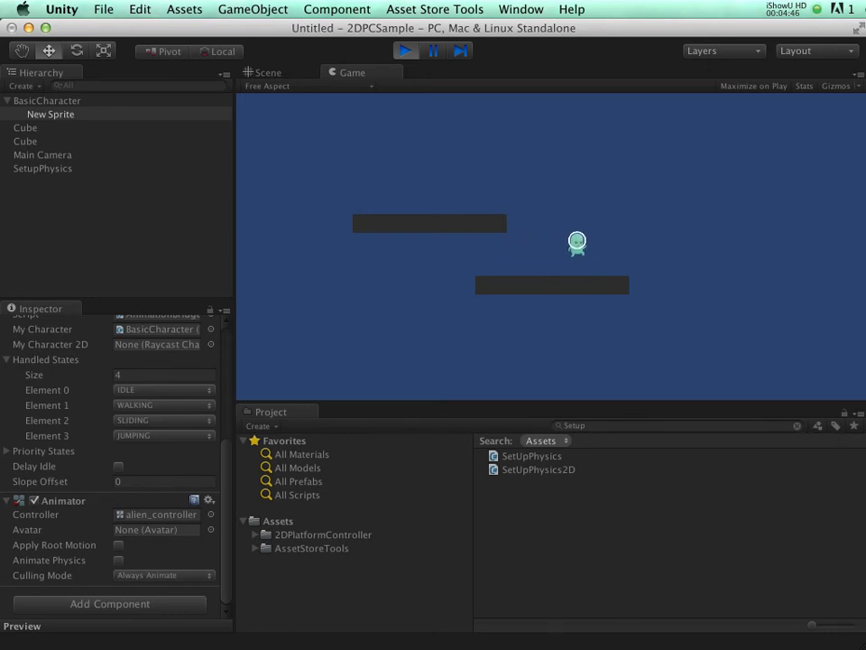
key("Left")
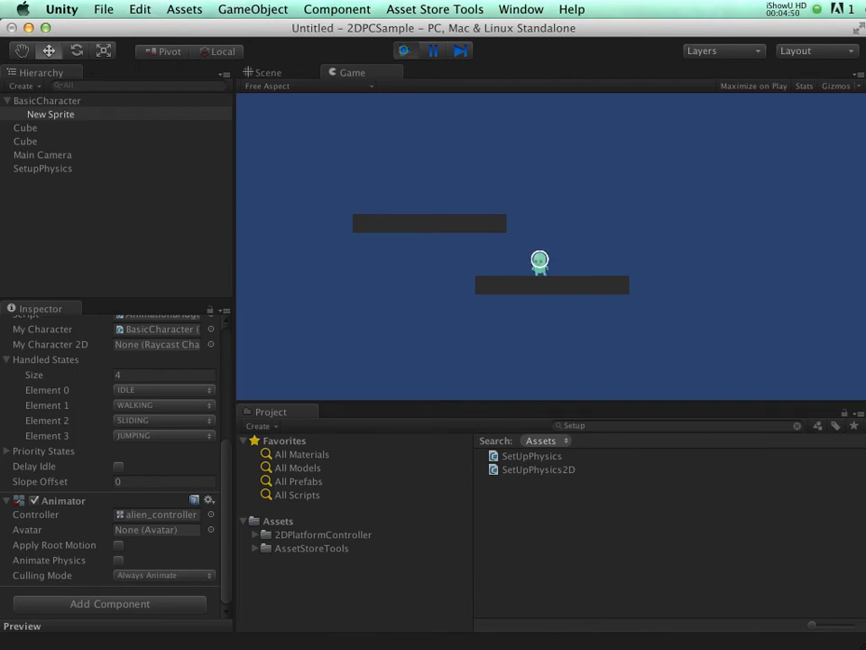
key("super+p")
Set BasicCharacter's movement values to Walk Speed 4, Run Speed 6, Acceleration 100 and Drag 3.
left_click(49, 100)
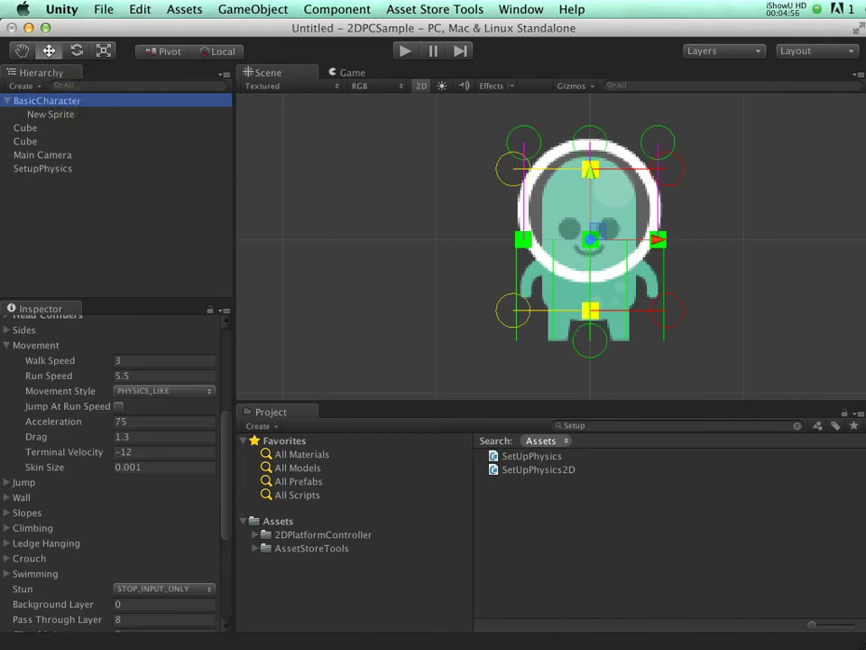
left_click(125, 360)
type("4")
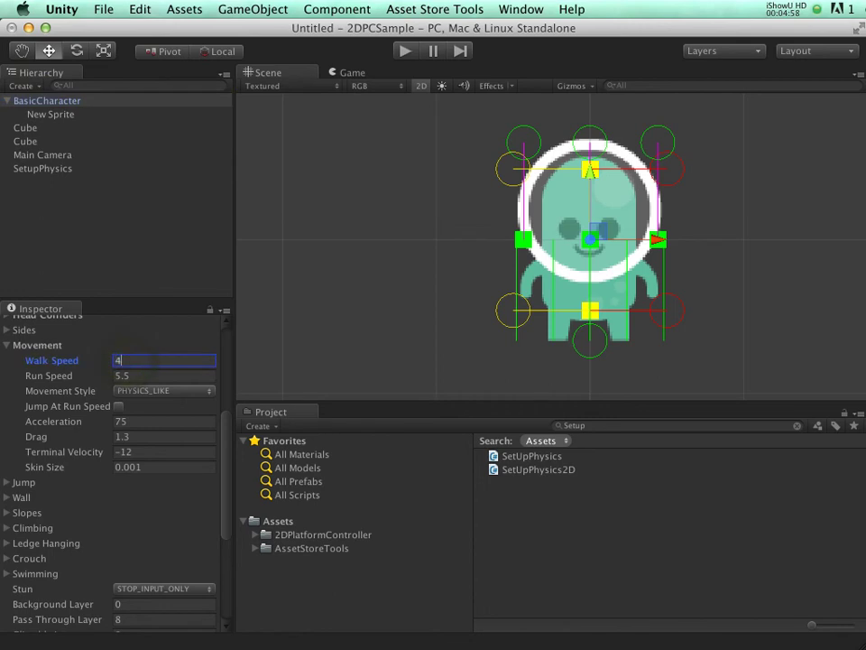
left_click(152, 375)
type("6")
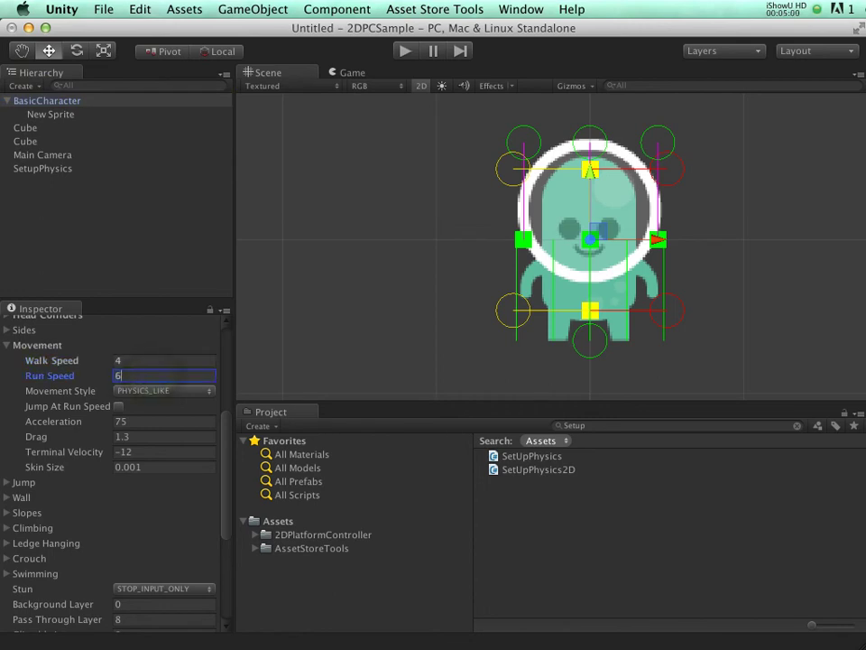
left_click(120, 420)
type("100")
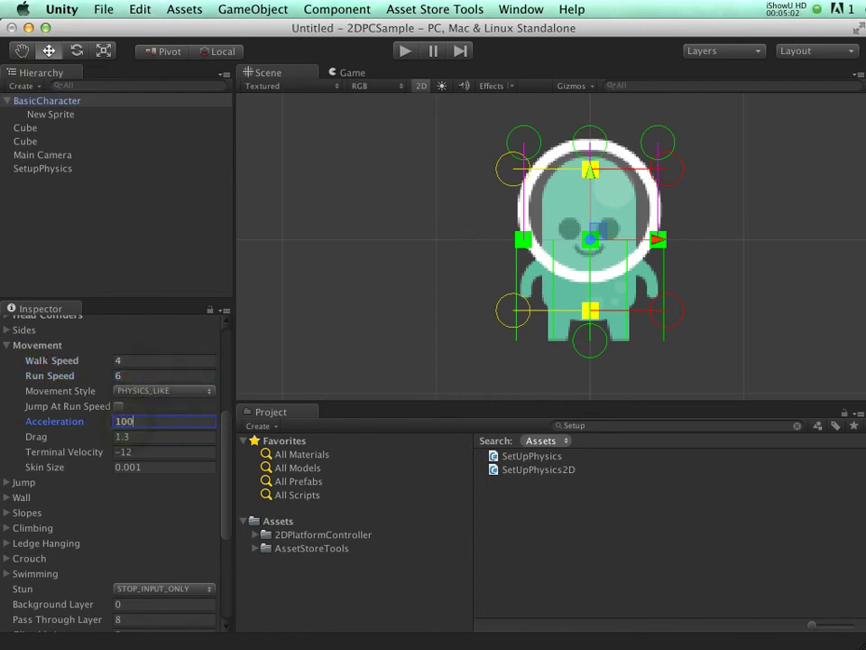
left_click(140, 436)
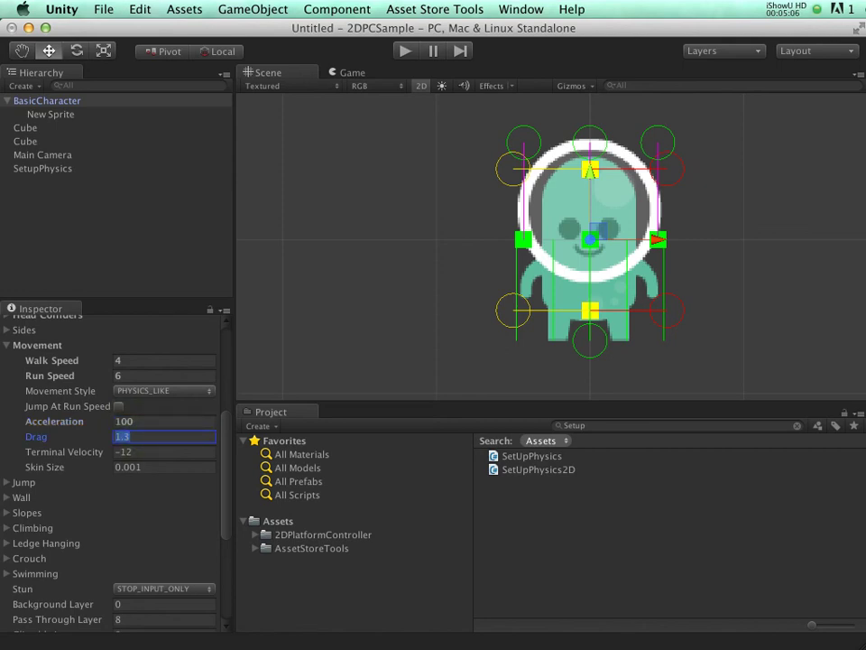
type("3")
Open BasicCharacter's Max Speed For Idle value for editing and delete its last digit.
scroll(113, 469, "down", 5)
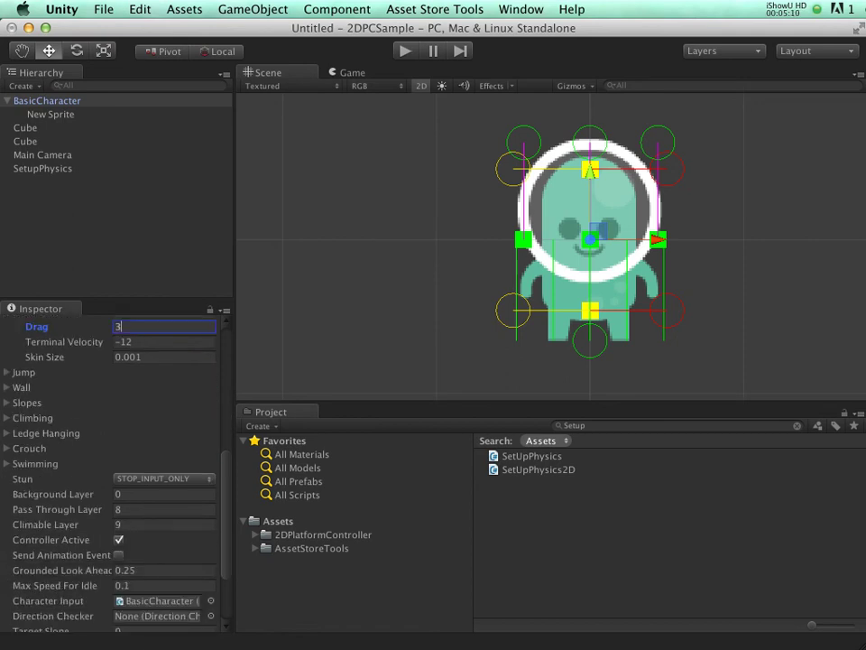
scroll(113, 469, "down", 2)
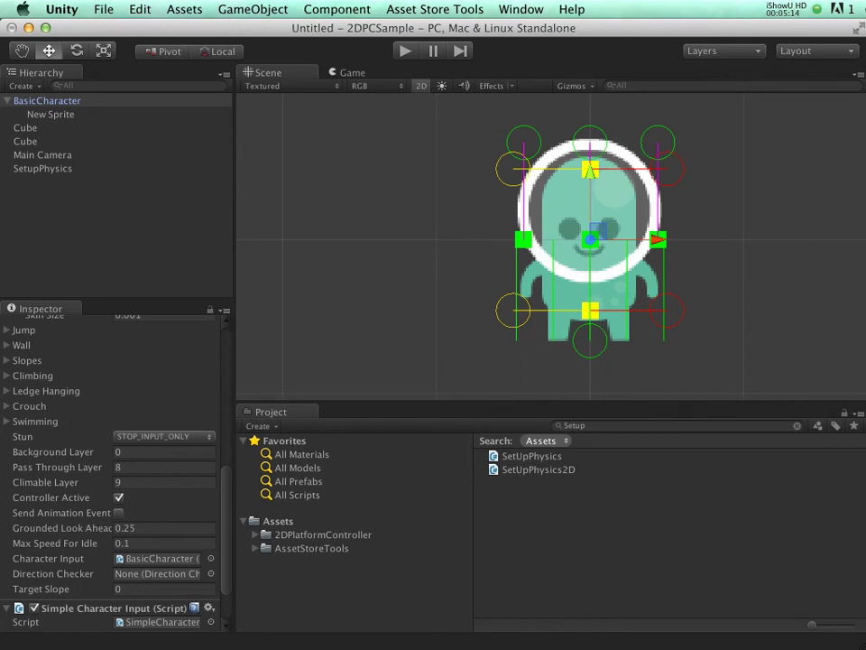
left_click(126, 543)
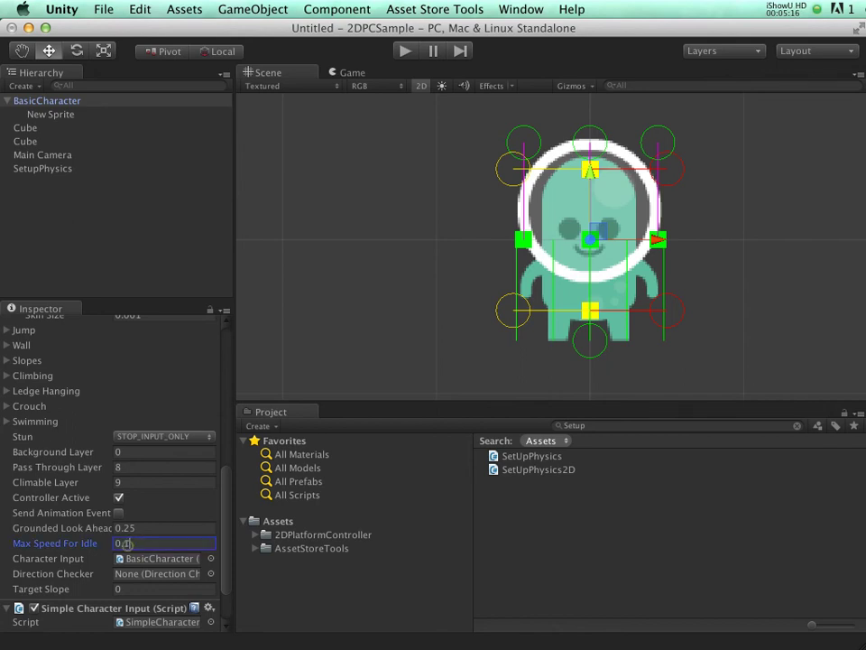
key("BackSpace")
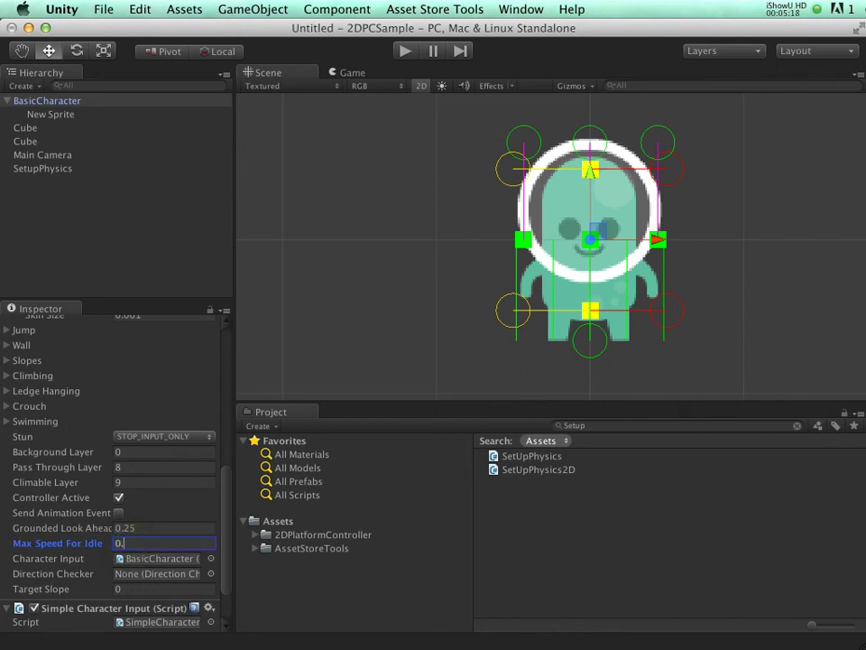